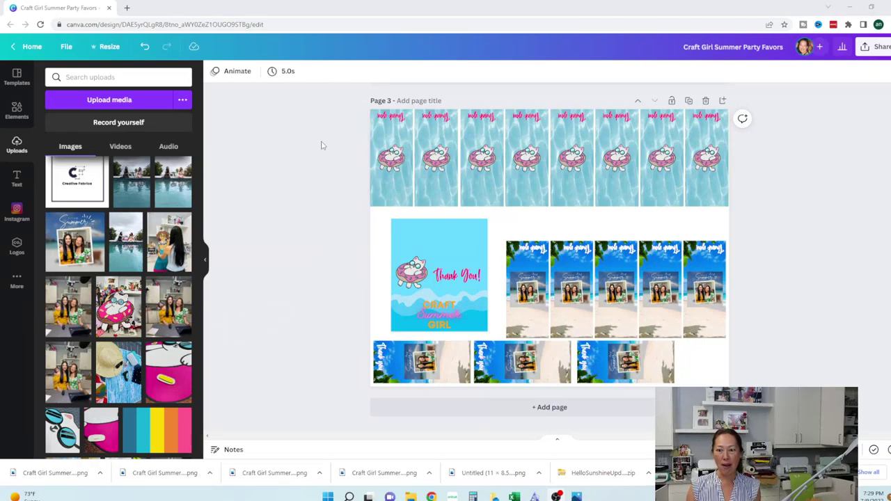
# Open canva.com in a new browser tab
pyautogui.click(126, 8)
pyautogui.click(233, 26)
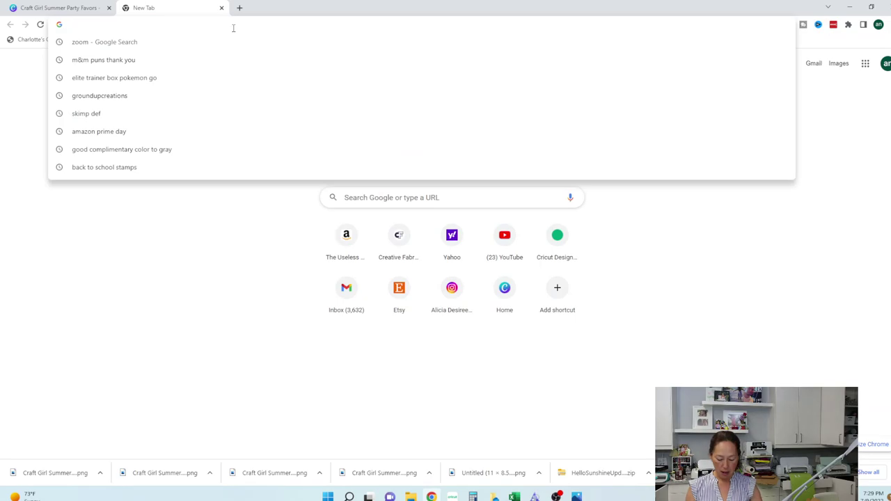
pyautogui.write('canva')
pyautogui.press('Return')
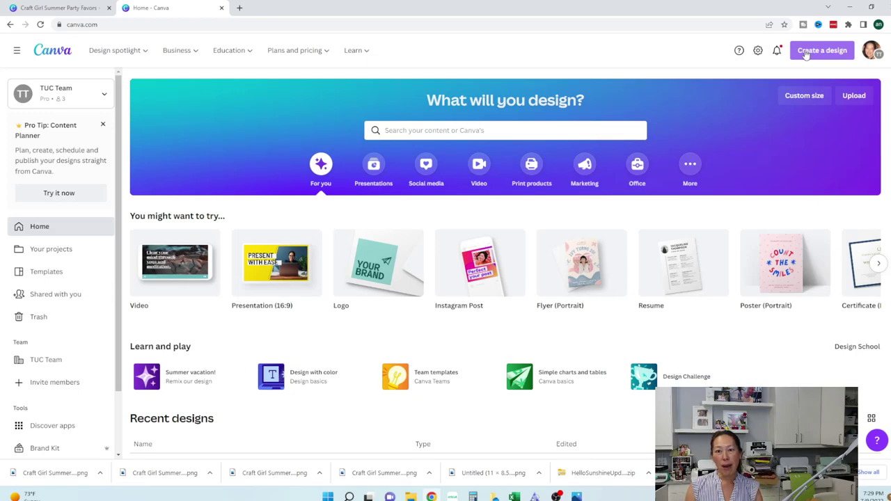
# Create a custom-size design of 8.5 × 11 inches
pyautogui.click(806, 54)
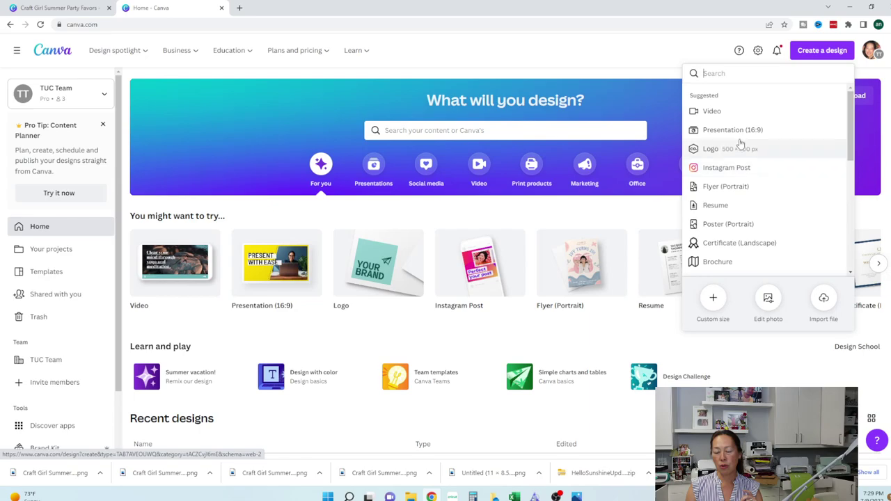
pyautogui.click(713, 298)
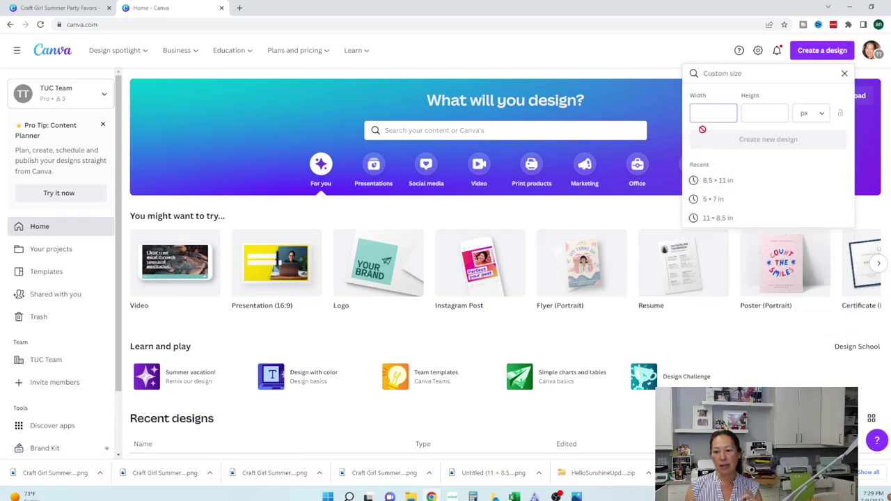
pyautogui.click(816, 115)
pyautogui.click(802, 158)
pyautogui.click(712, 115)
pyautogui.write('8.5')
pyautogui.press('Tab')
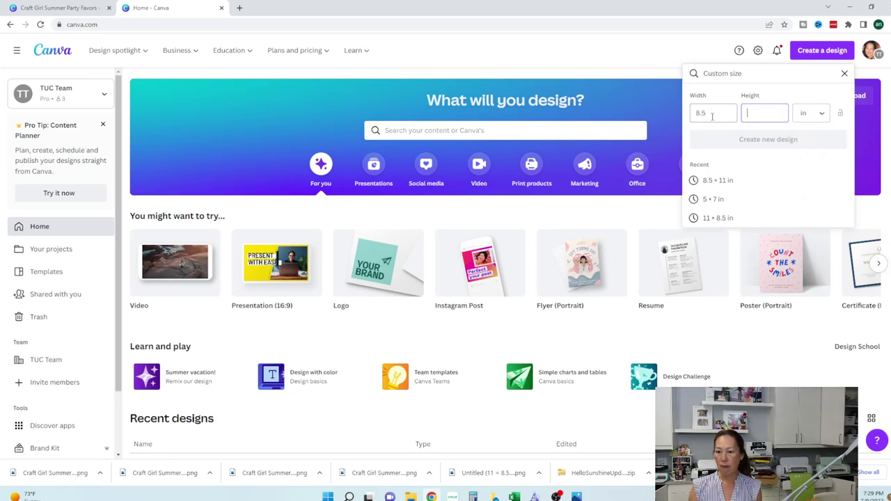
pyautogui.write('11')
pyautogui.press('Tab')
pyautogui.click(736, 143)
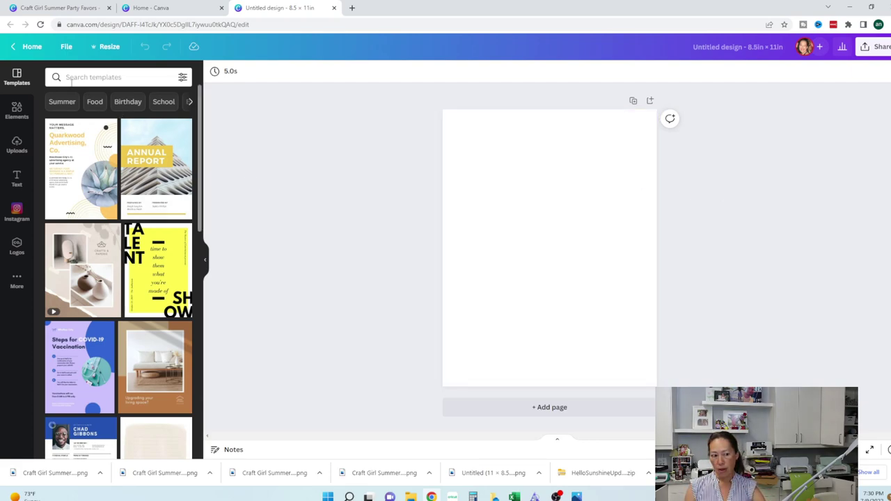
# Add a navy square from Elements and resize it to about 2.9 × 2.8 in
pyautogui.click(14, 111)
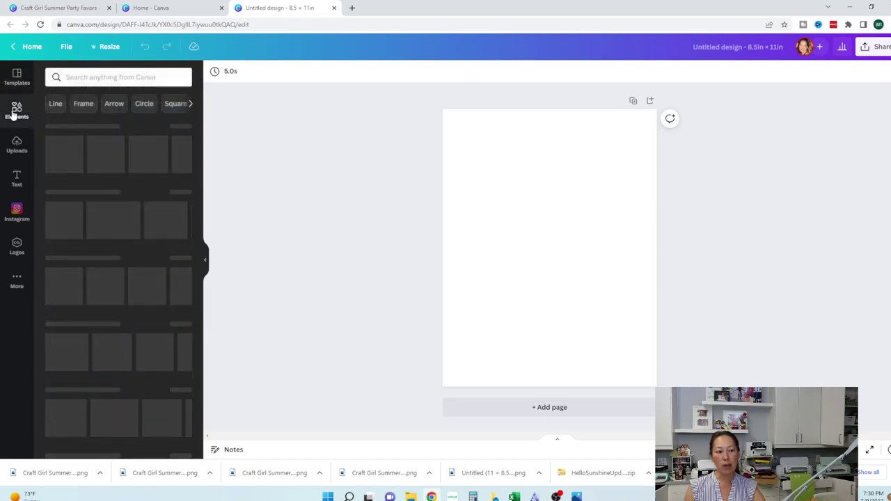
pyautogui.click(60, 220)
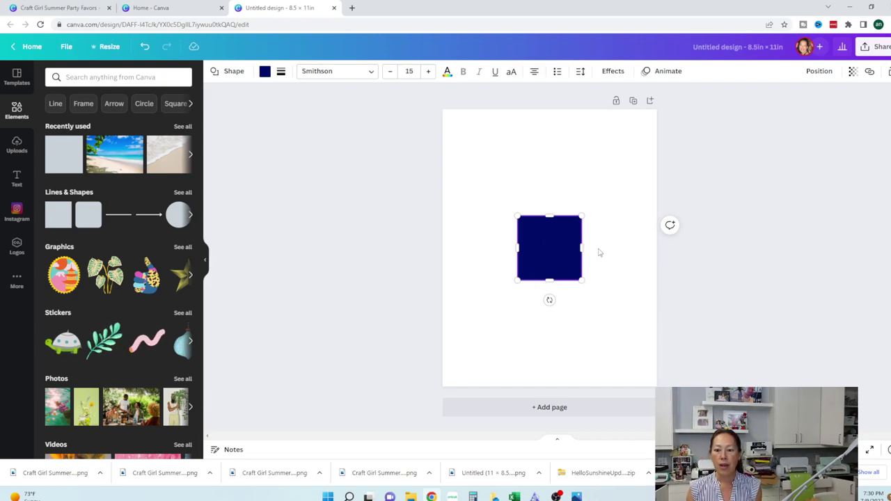
pyautogui.moveTo(582, 247)
pyautogui.mouseDown()
pyautogui.moveTo(586, 241)
pyautogui.moveTo(573, 246)
pyautogui.moveTo(589, 238)
pyautogui.mouseUp()
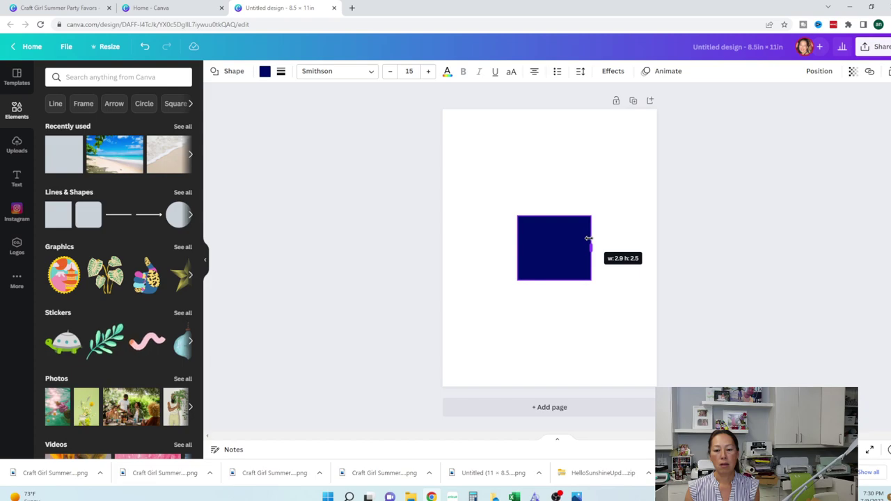
pyautogui.moveTo(589, 238); pyautogui.dragTo(590, 238)
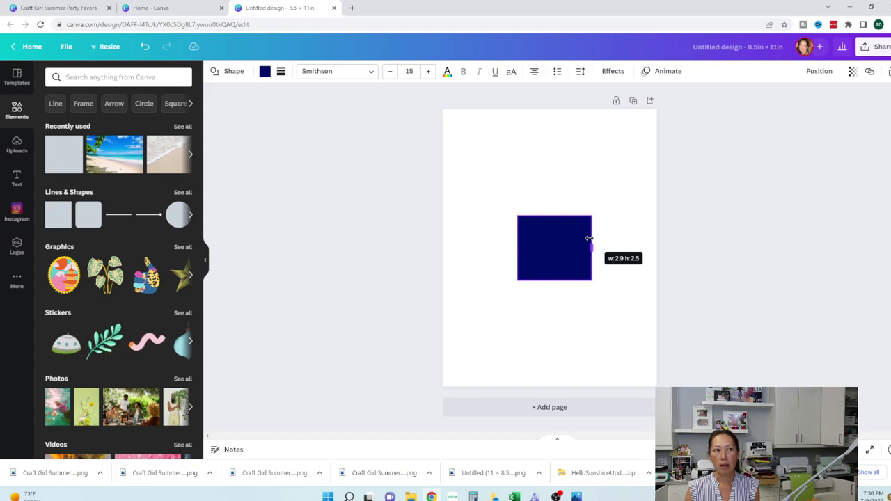
pyautogui.moveTo(589, 238); pyautogui.dragTo(588, 237)
pyautogui.moveTo(554, 213); pyautogui.dragTo(554, 207)
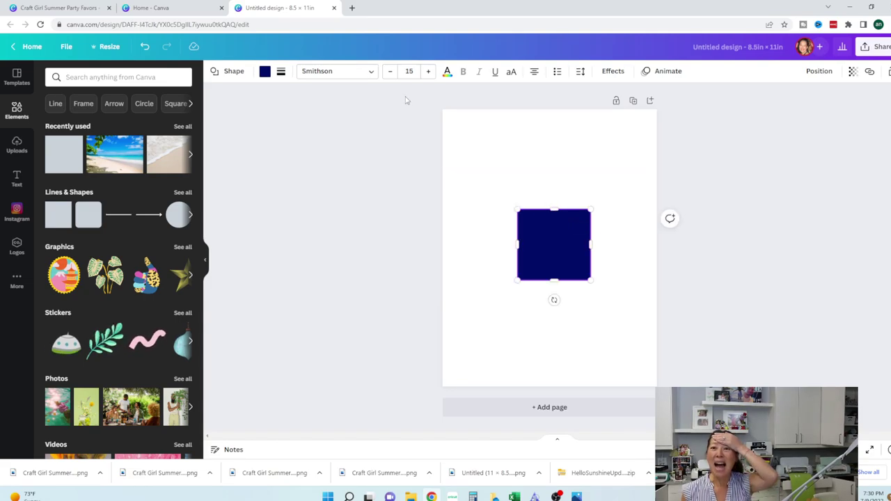
# Check the Thank You card's size in the Craft Girl Summer Party Favors design
pyautogui.click(171, 12)
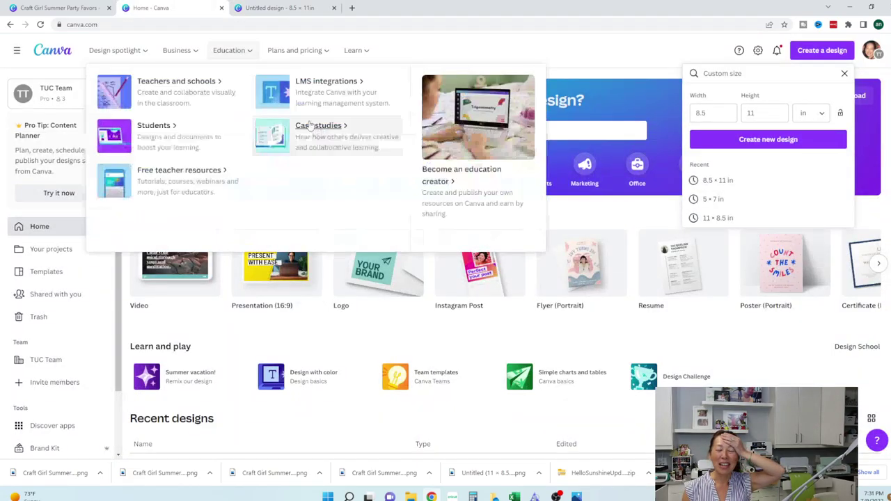
pyautogui.click(78, 8)
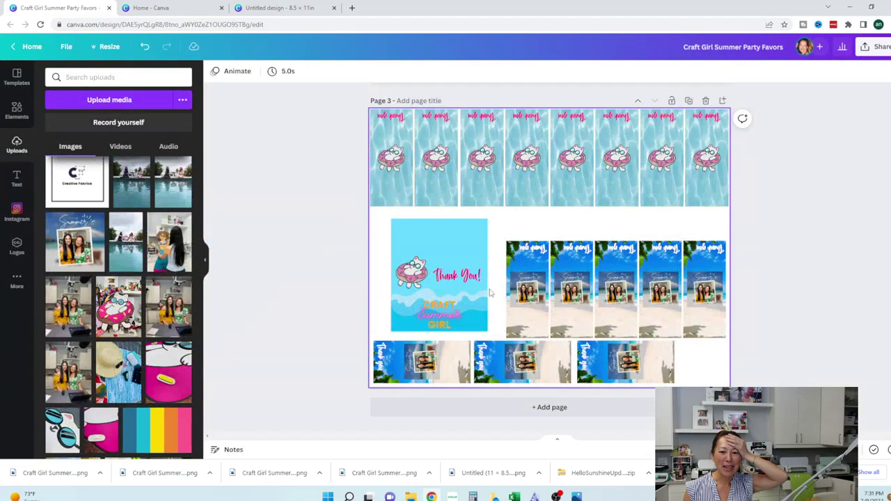
pyautogui.click(436, 241)
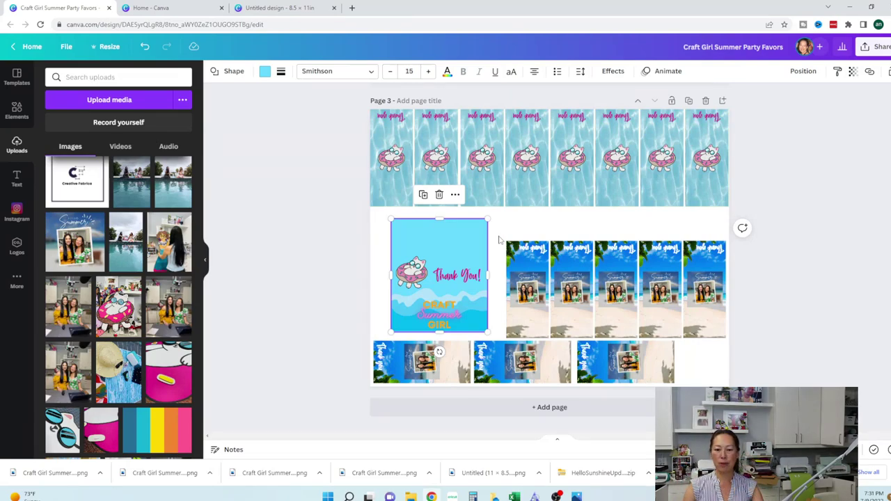
# Resize the navy square to about 3 × 3.4 in and move it to the top-left corner
pyautogui.click(271, 8)
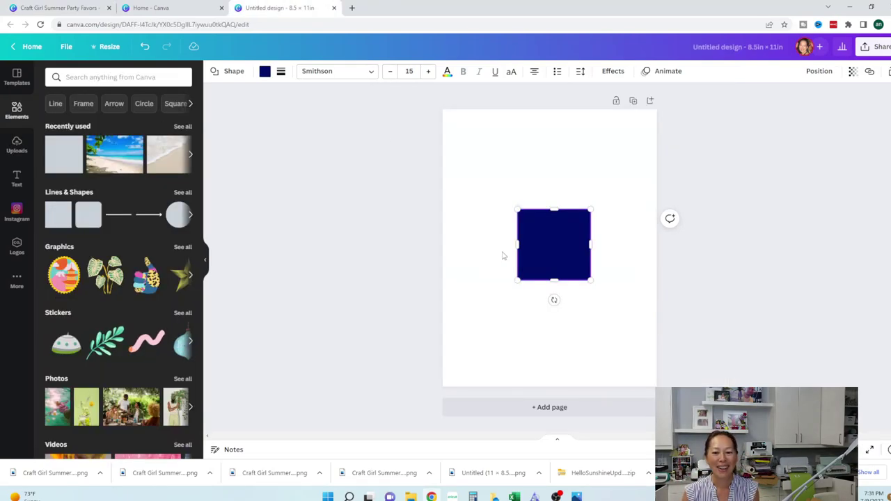
pyautogui.moveTo(590, 244); pyautogui.dragTo(593, 243)
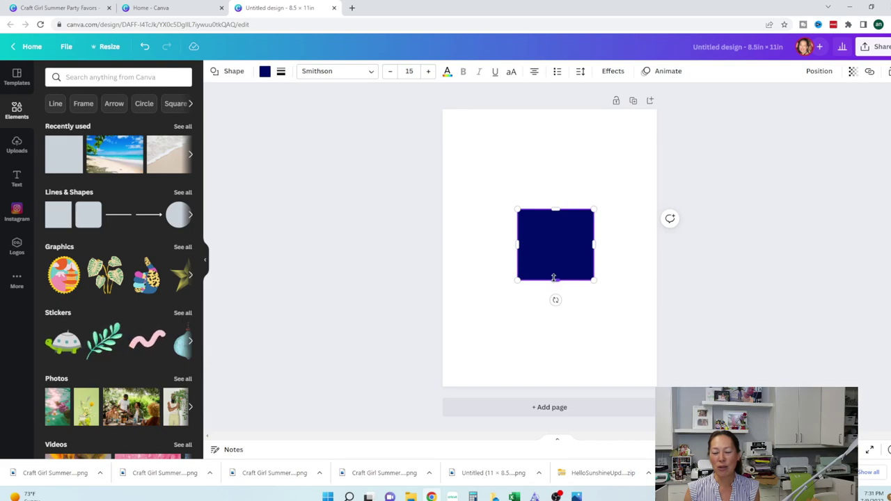
pyautogui.moveTo(553, 279); pyautogui.dragTo(555, 306)
pyautogui.click(555, 316)
pyautogui.moveTo(555, 259); pyautogui.dragTo(482, 155)
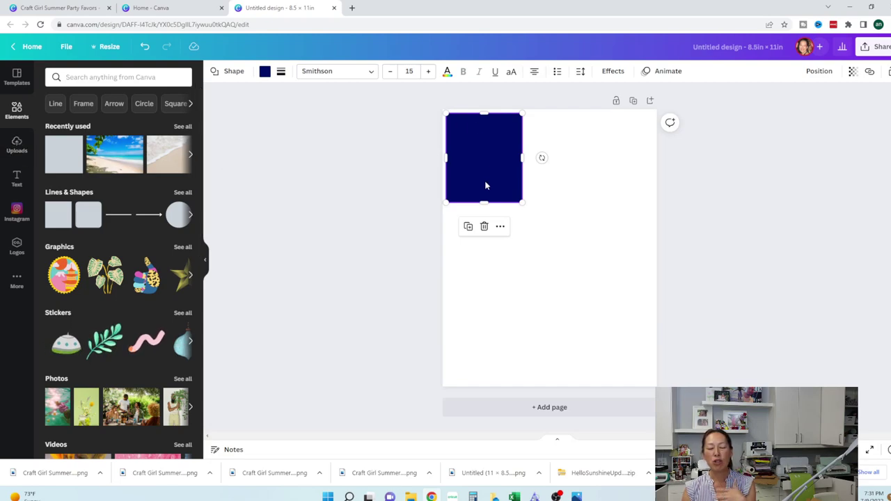
# Search 'pool' and drop the pool-water photo into the square, cropping it to fit
pyautogui.click(78, 77)
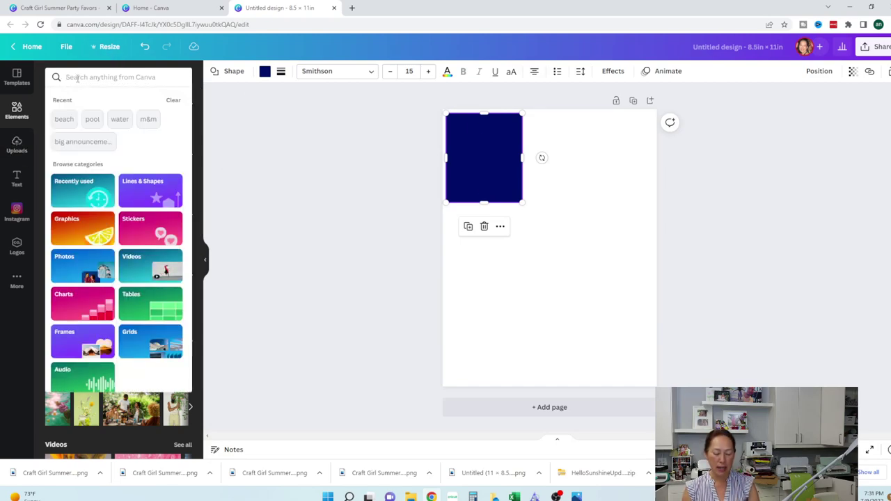
pyautogui.write('pool')
pyautogui.press('Return')
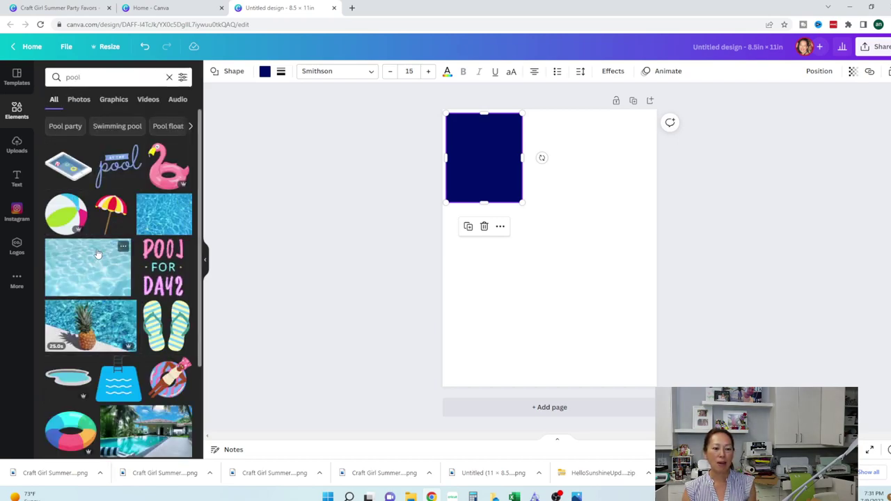
pyautogui.moveTo(93, 260); pyautogui.dragTo(523, 173)
pyautogui.moveTo(468, 226); pyautogui.dragTo(467, 202)
pyautogui.moveTo(415, 157); pyautogui.dragTo(442, 154)
pyautogui.click(559, 125)
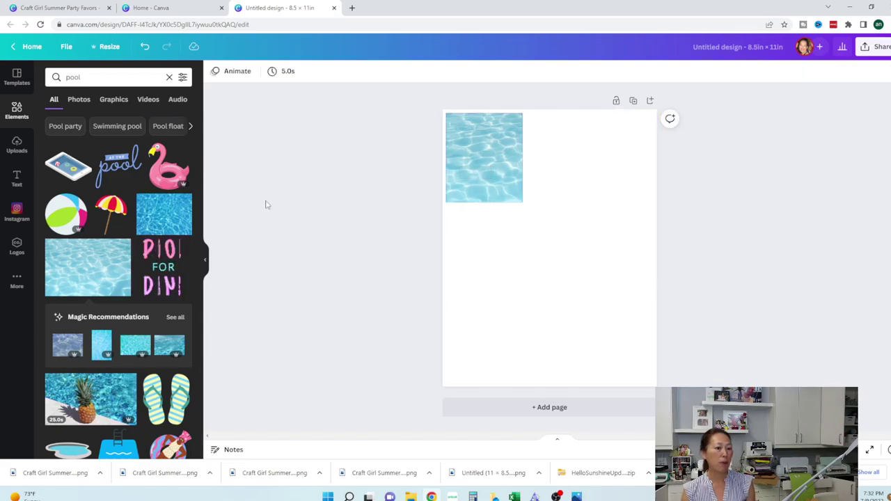
# Add the uploaded donut cat sticker and shrink it to about 1 × 1 in on the pool photo
pyautogui.click(18, 149)
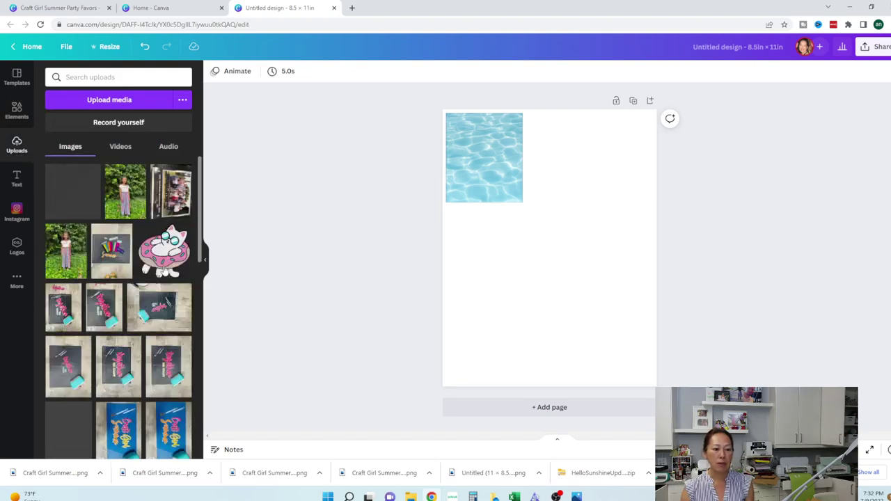
pyautogui.click(162, 255)
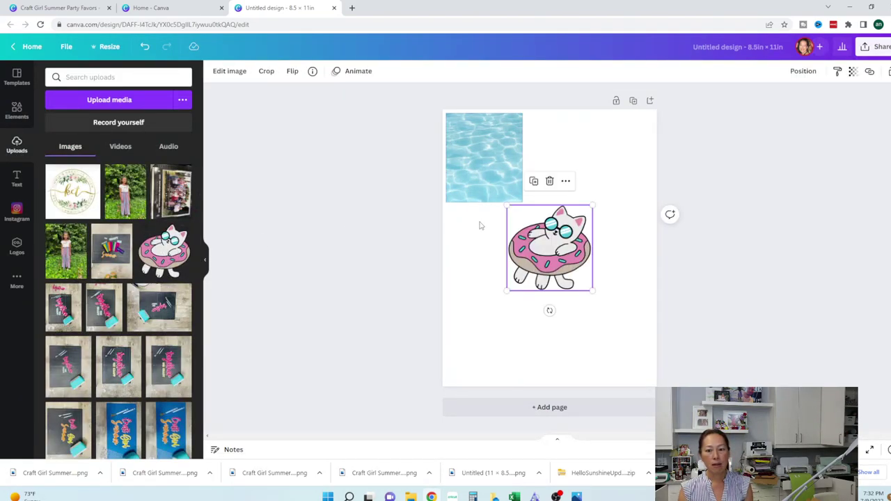
pyautogui.moveTo(591, 290); pyautogui.dragTo(477, 170)
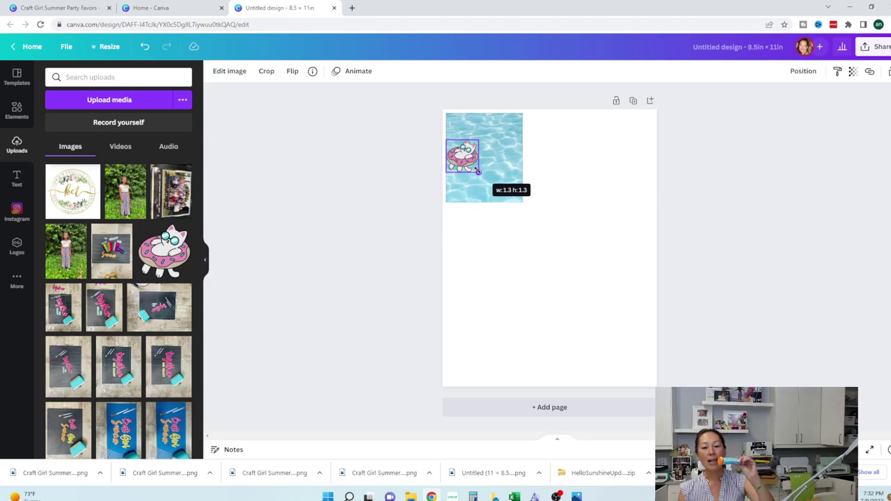
pyautogui.moveTo(478, 171); pyautogui.dragTo(478, 171)
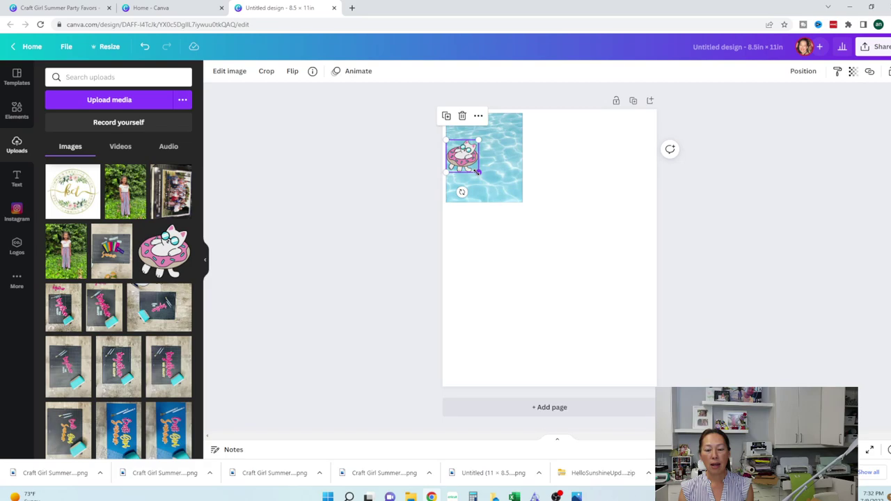
pyautogui.moveTo(478, 171); pyautogui.dragTo(476, 169)
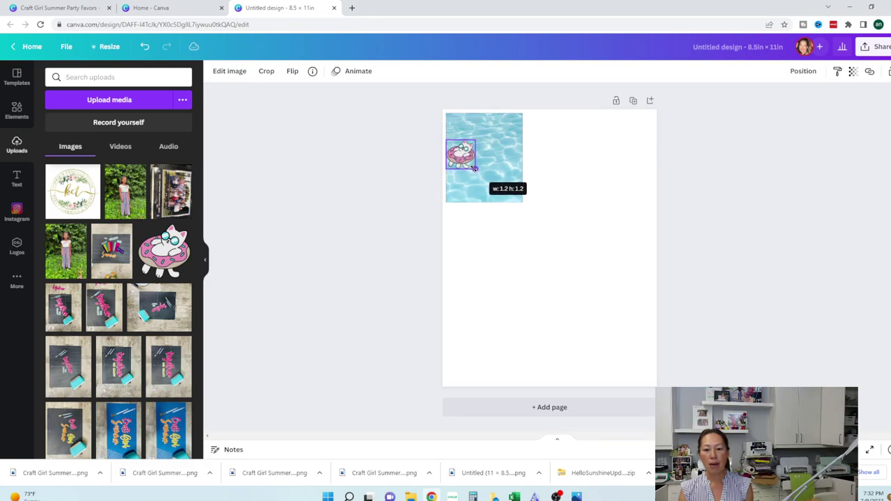
pyautogui.moveTo(474, 168); pyautogui.dragTo(475, 170)
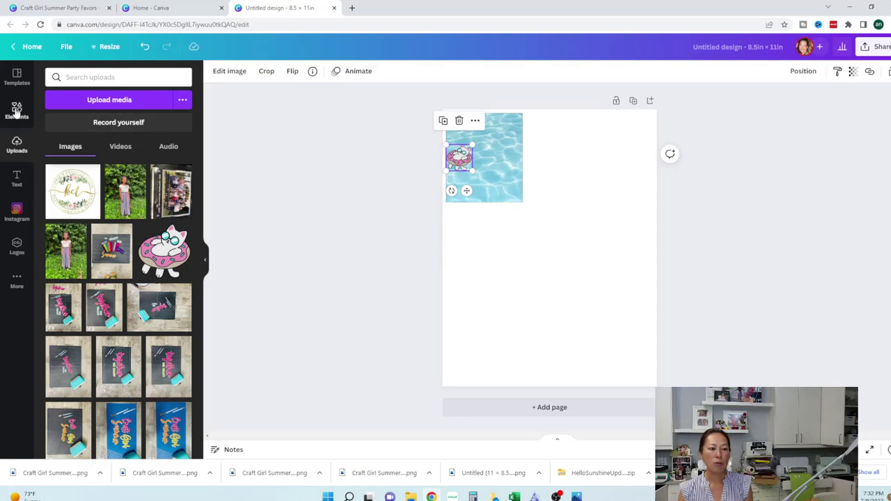
# Add a subheading beside the donut cat sticker and set its font size to 15
pyautogui.click(16, 174)
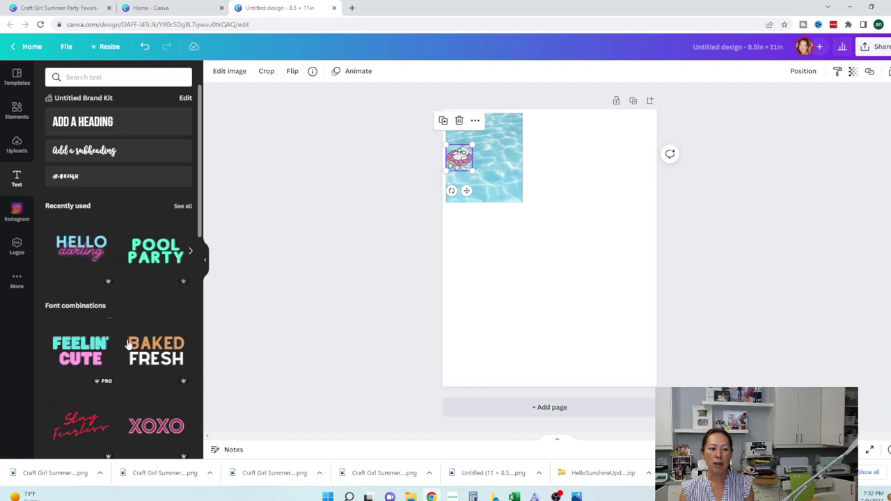
pyautogui.click(91, 154)
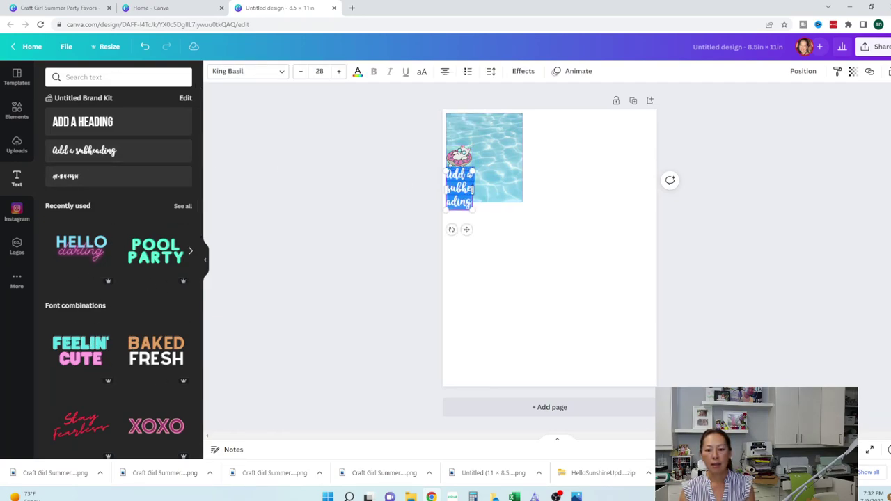
pyautogui.click(512, 242)
pyautogui.click(472, 199)
pyautogui.moveTo(472, 198); pyautogui.dragTo(524, 163)
pyautogui.click(322, 71)
pyautogui.write('27')
pyautogui.doubleClick(322, 71)
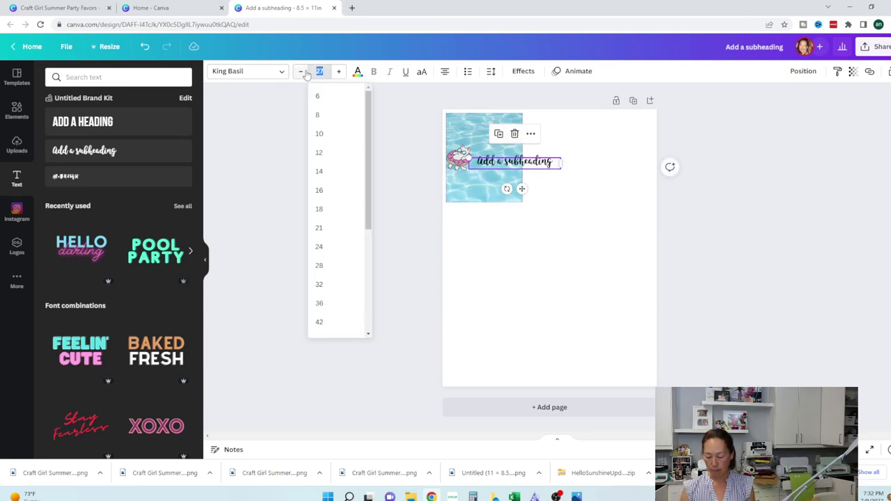
pyautogui.write('15')
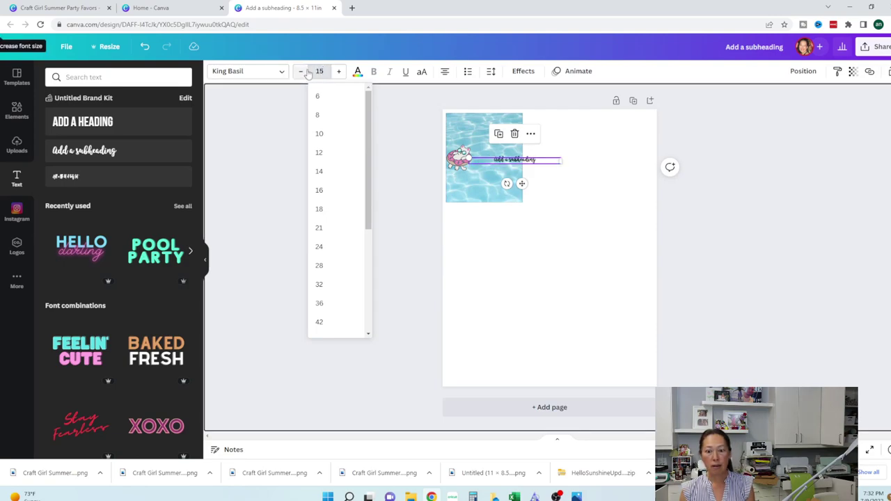
pyautogui.moveTo(537, 165); pyautogui.dragTo(515, 158)
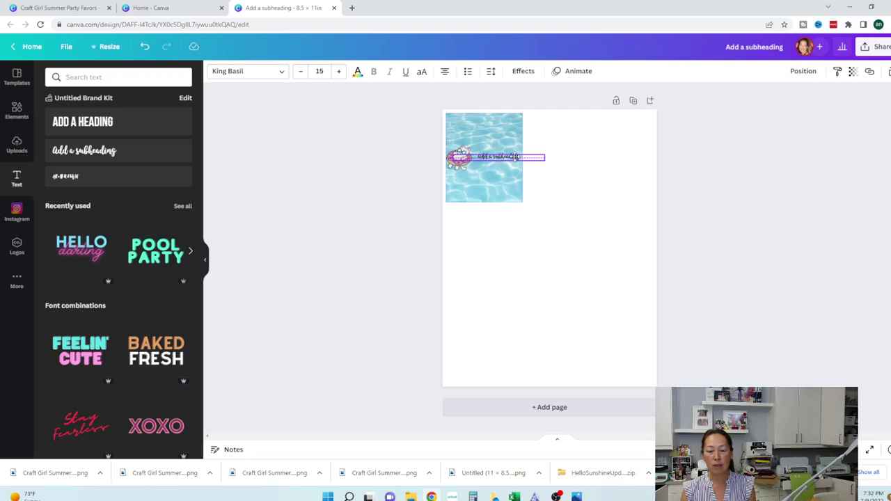
# Replace the subheading text with 'Thank you!' and shift it slightly left
pyautogui.doubleClick(508, 159)
pyautogui.write('A')
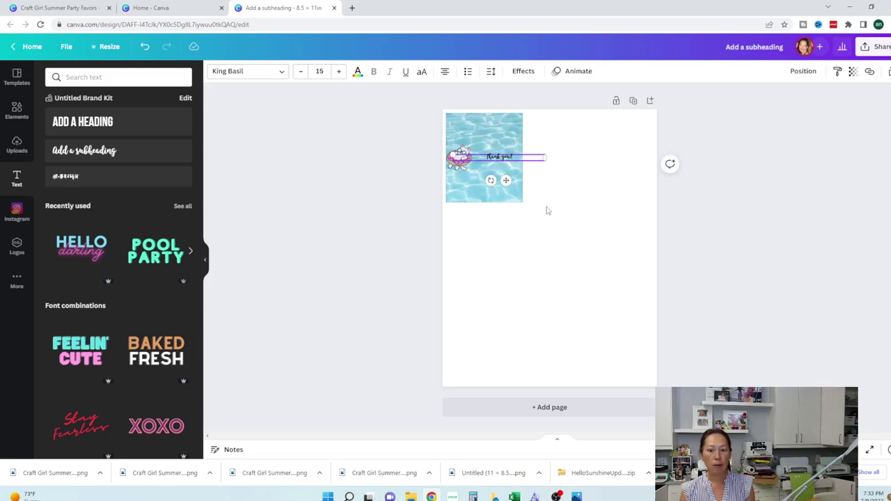
pyautogui.click(547, 210)
pyautogui.moveTo(505, 158); pyautogui.dragTo(497, 156)
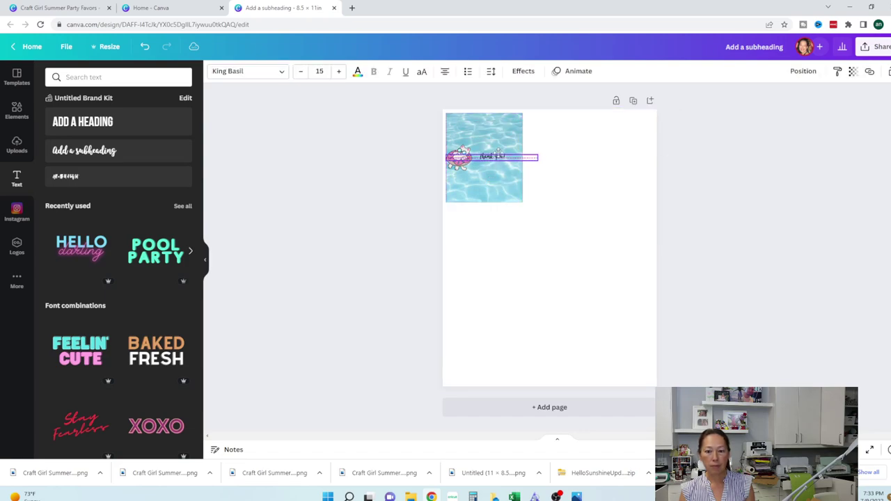
# Increase the 'Thank you!' text to size 22 and nudge it right
pyautogui.click(338, 72)
pyautogui.click(337, 72)
pyautogui.click(336, 72)
pyautogui.click(336, 72)
pyautogui.click(336, 73)
pyautogui.click(336, 73)
pyautogui.click(337, 72)
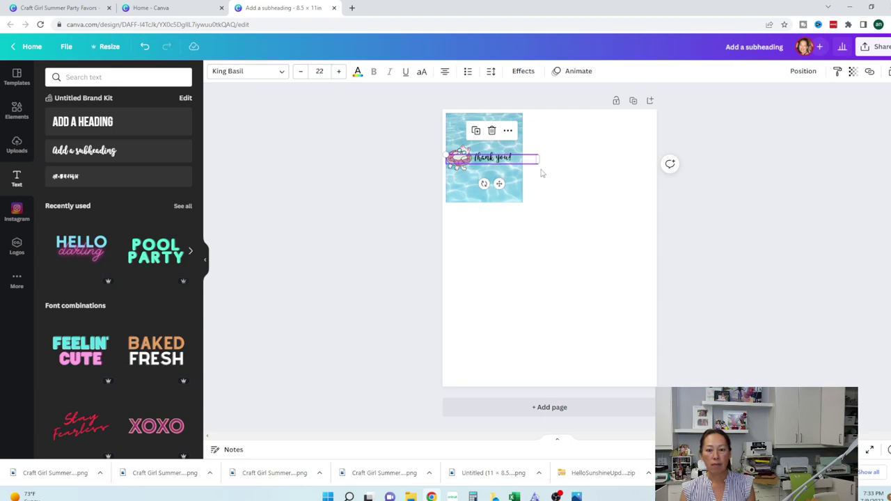
pyautogui.moveTo(506, 159); pyautogui.dragTo(512, 160)
# Color the 'Thank you!' text pink
pyautogui.click(611, 225)
pyautogui.click(502, 158)
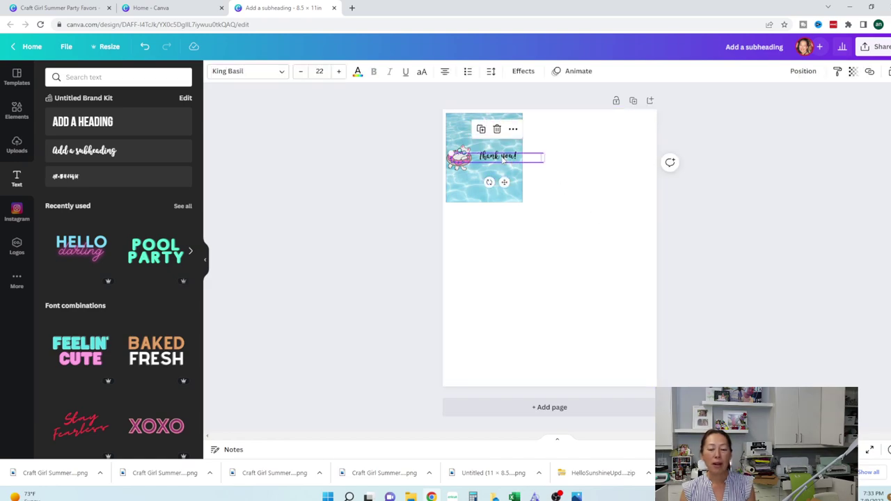
pyautogui.click(358, 72)
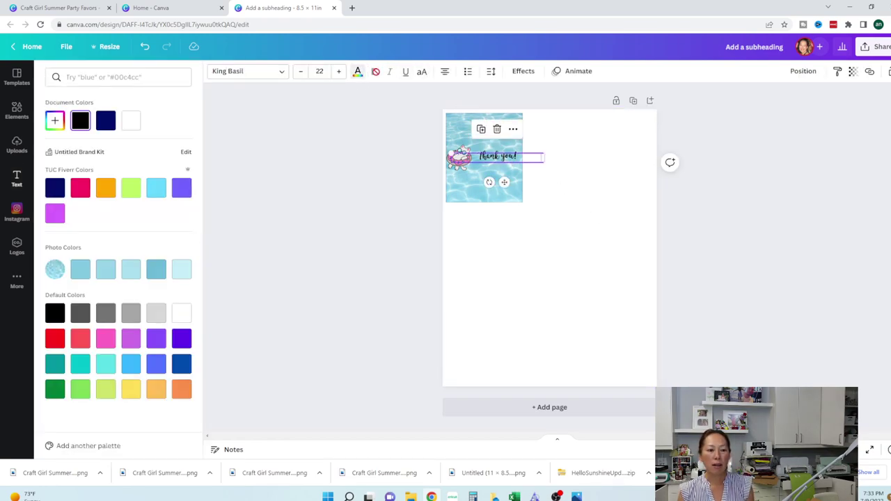
pyautogui.click(79, 190)
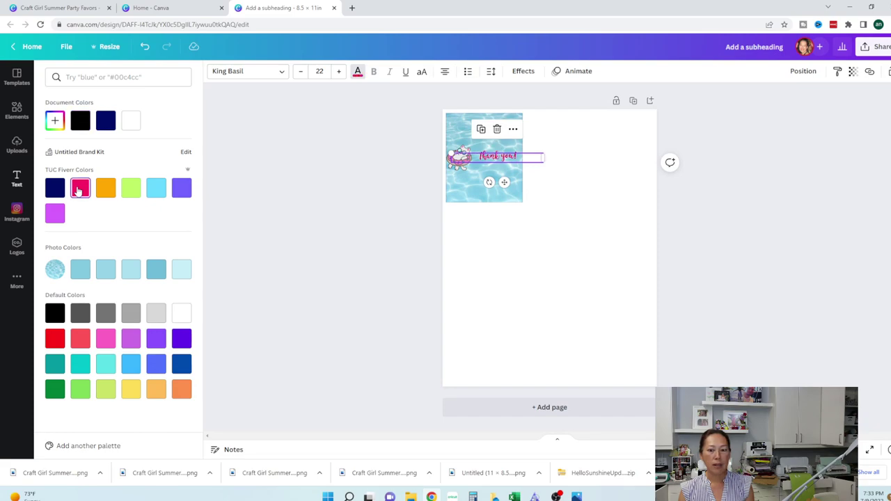
# Preview the Splice, Echo, Hollow, Neon and Glitch effects on the text without keeping any
pyautogui.click(523, 71)
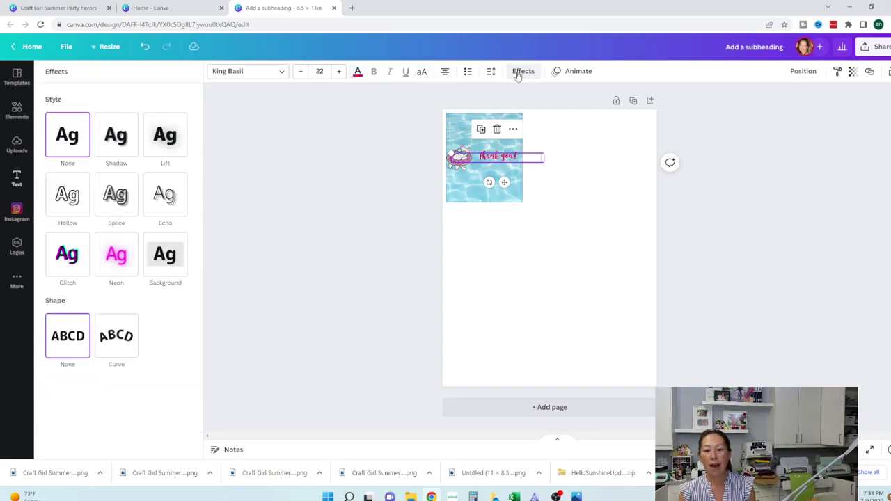
pyautogui.click(126, 195)
pyautogui.click(164, 201)
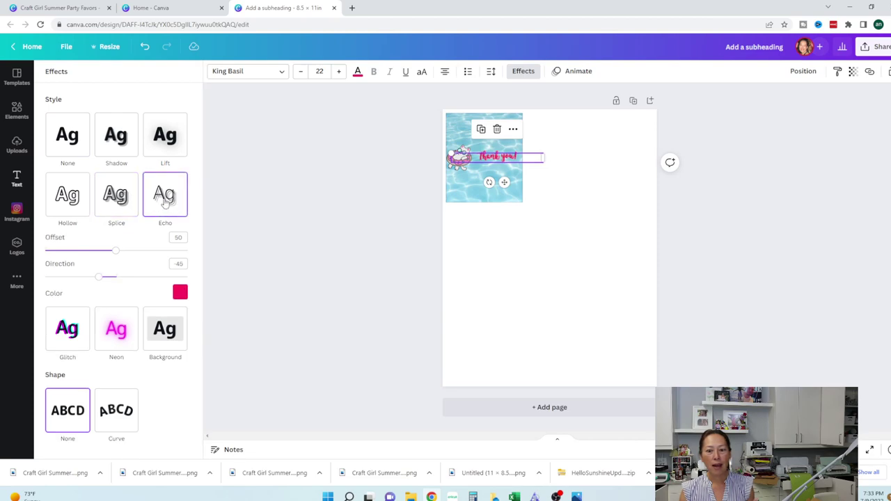
pyautogui.click(71, 208)
pyautogui.click(165, 205)
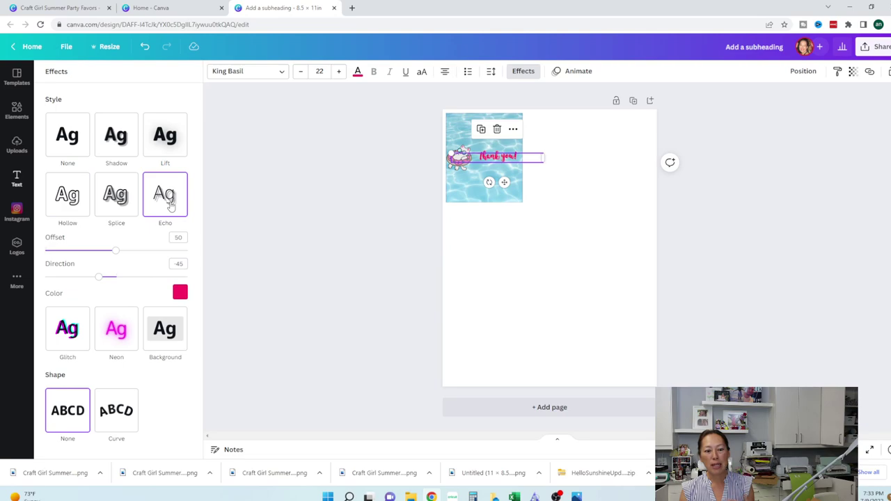
pyautogui.click(123, 354)
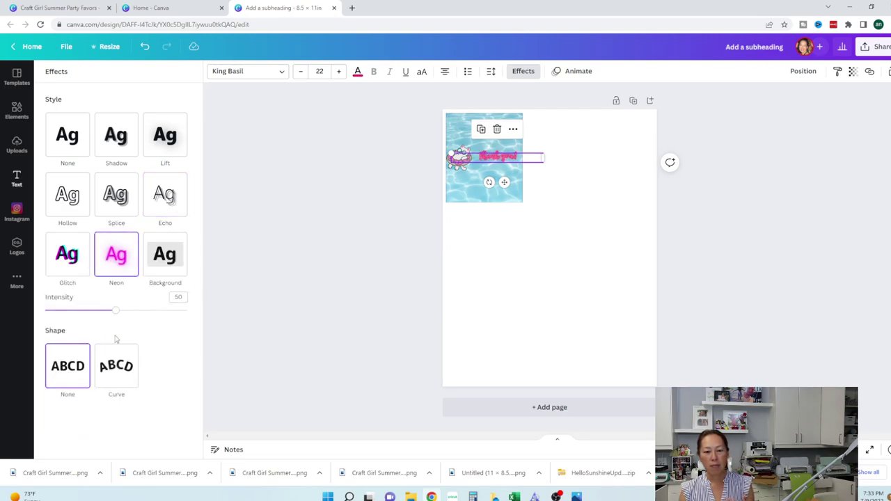
pyautogui.click(55, 259)
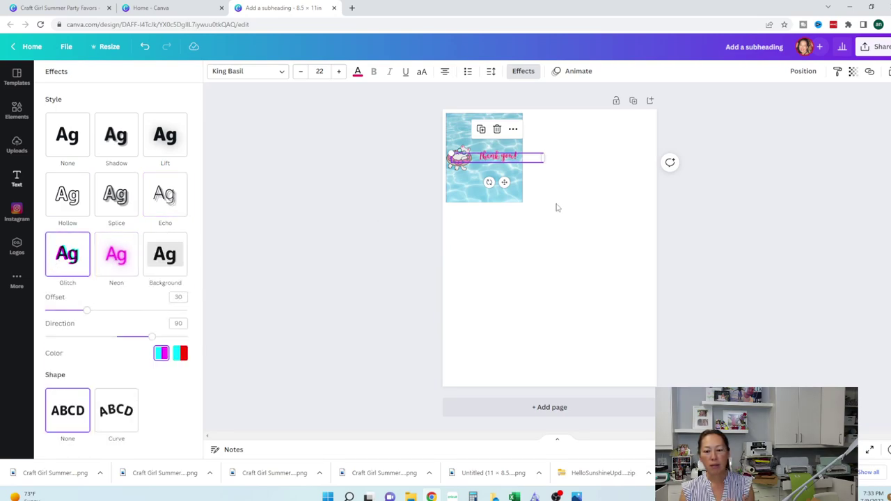
pyautogui.press('Escape')
# Zoom in and nudge the 'Thank you!' text down and left beside the donut float
pyautogui.hotkey('ctrl', '+')
pyautogui.hotkey('ctrl', '+')
pyautogui.hotkey('ctrl', '+')
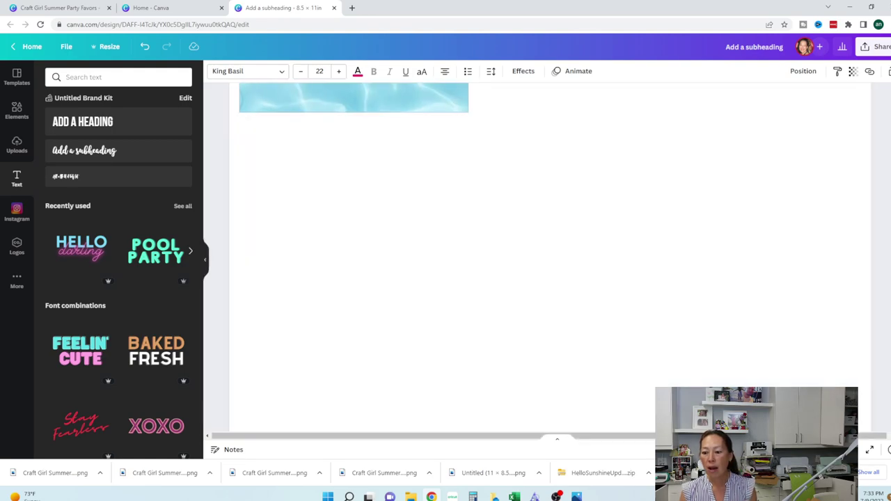
pyautogui.click(612, 378)
pyautogui.moveTo(393, 202); pyautogui.dragTo(387, 205)
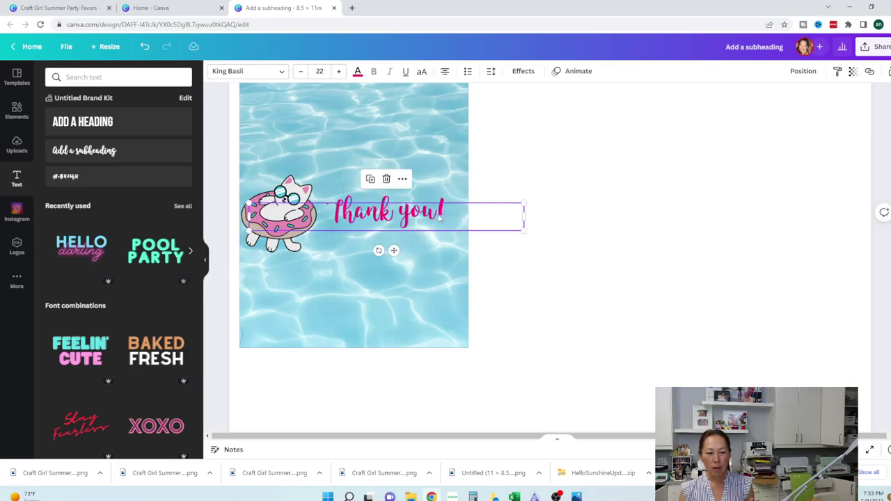
pyautogui.click(651, 289)
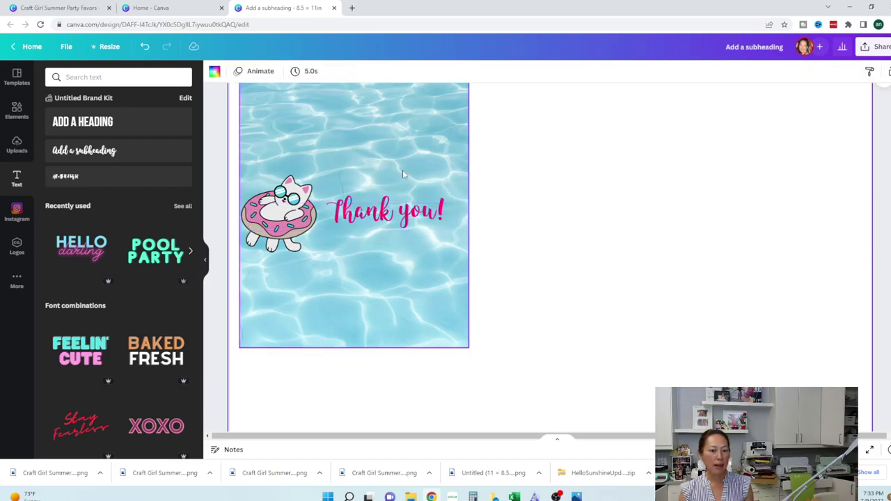
# Add a new subheading at the top of the pool card in Abril Fatface
pyautogui.click(104, 152)
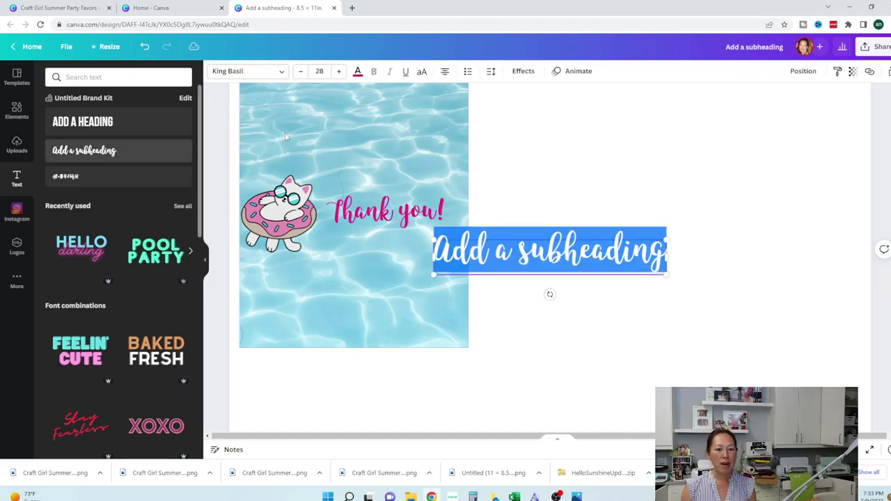
pyautogui.click(581, 254)
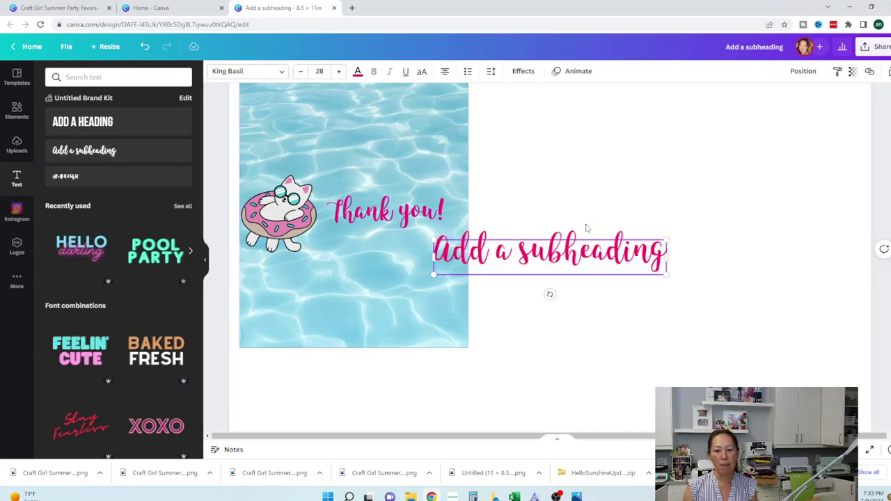
pyautogui.click(537, 222)
pyautogui.scroll(1, 534, 246)
pyautogui.moveTo(545, 309); pyautogui.dragTo(350, 158)
pyautogui.click(247, 71)
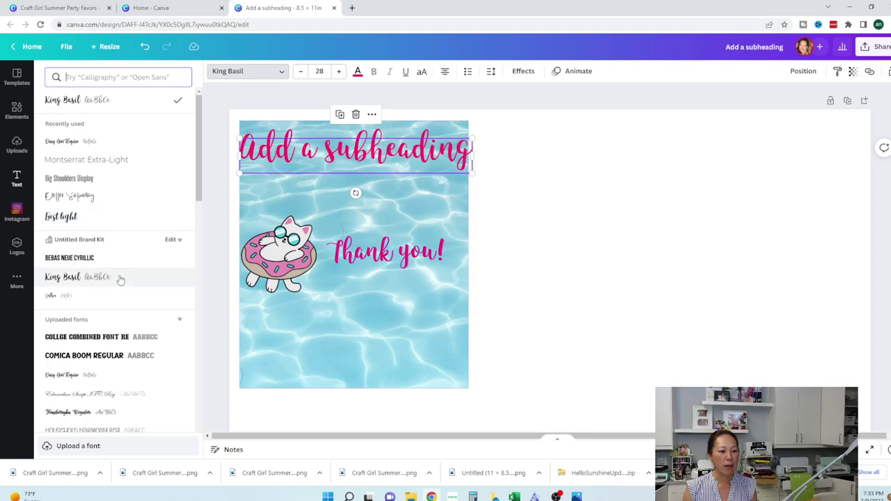
pyautogui.click(146, 344)
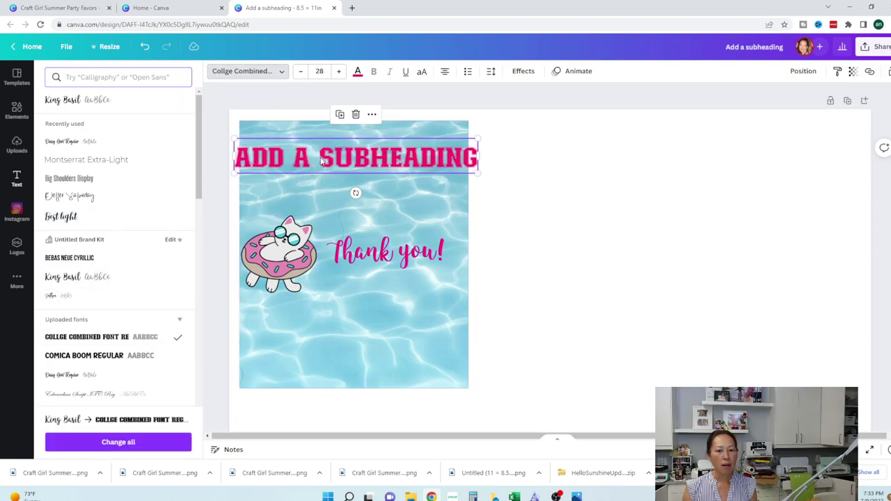
pyautogui.scroll(-4, 70, 258)
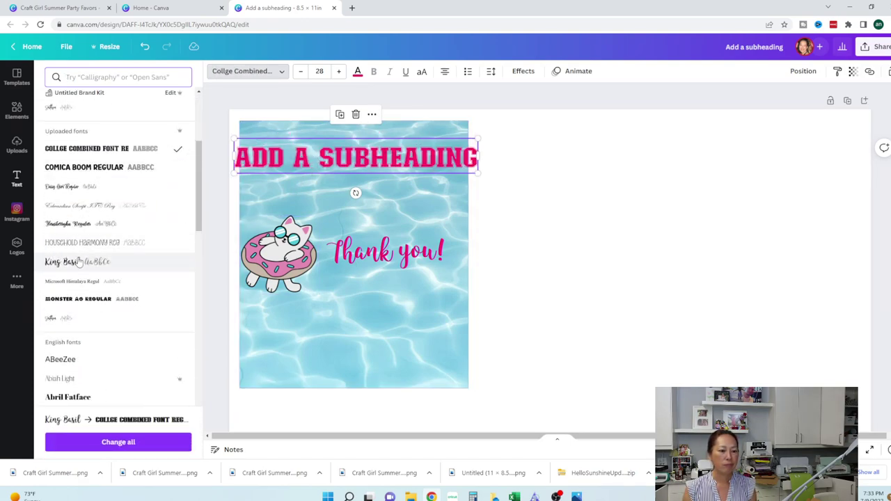
pyautogui.scroll(-1, 78, 262)
pyautogui.click(90, 256)
# Change its text to 'Hope you had a great time' at size 15, aligned along the top
pyautogui.doubleClick(394, 162)
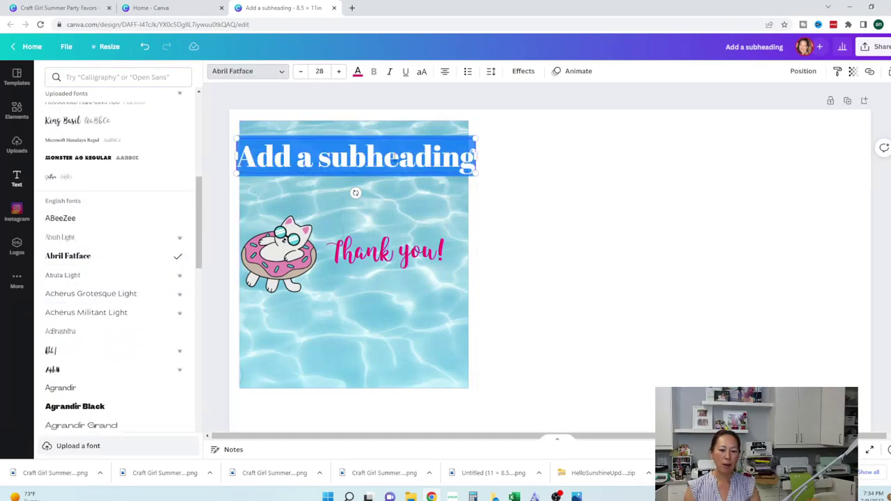
pyautogui.write('H')
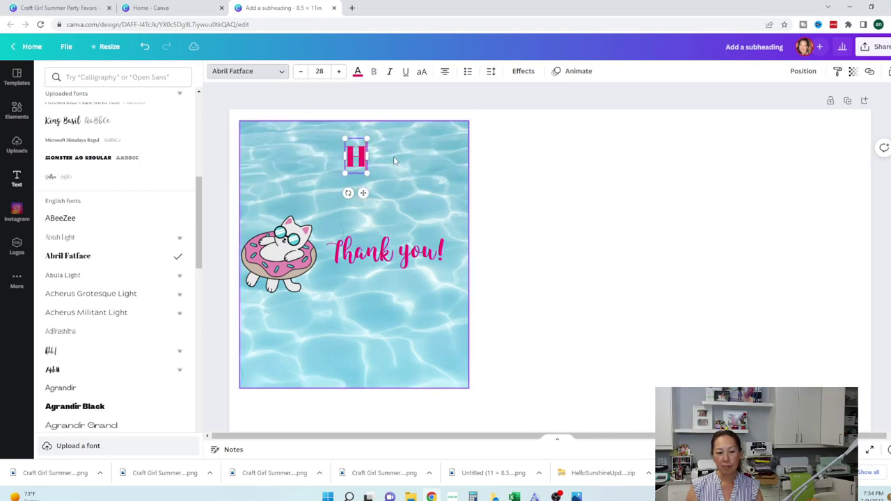
pyautogui.write('ope you had a great time')
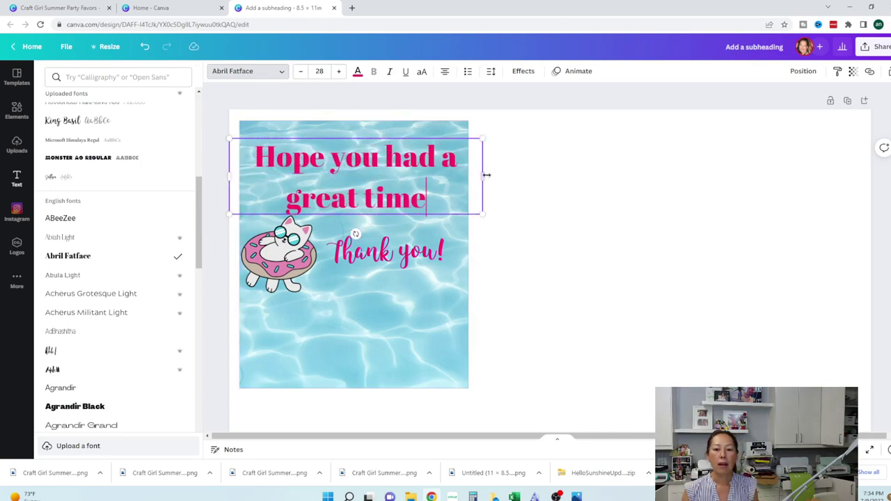
pyautogui.click(320, 71)
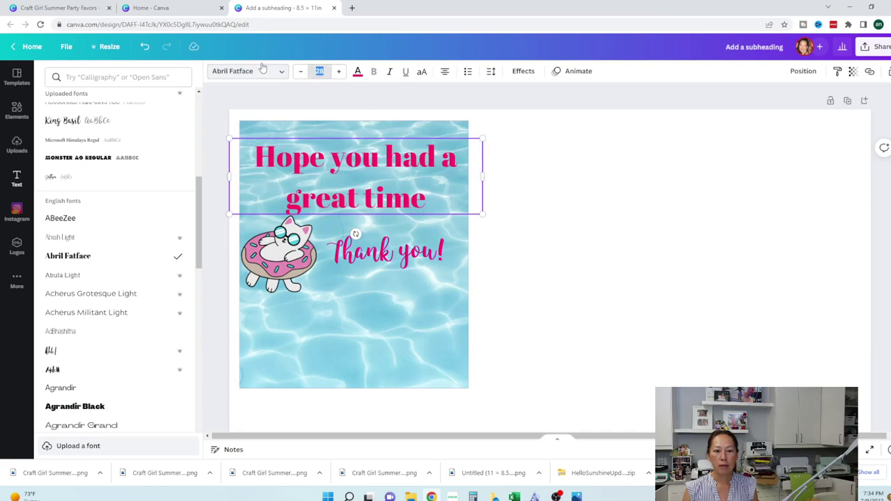
pyautogui.write('15')
pyautogui.press('Return')
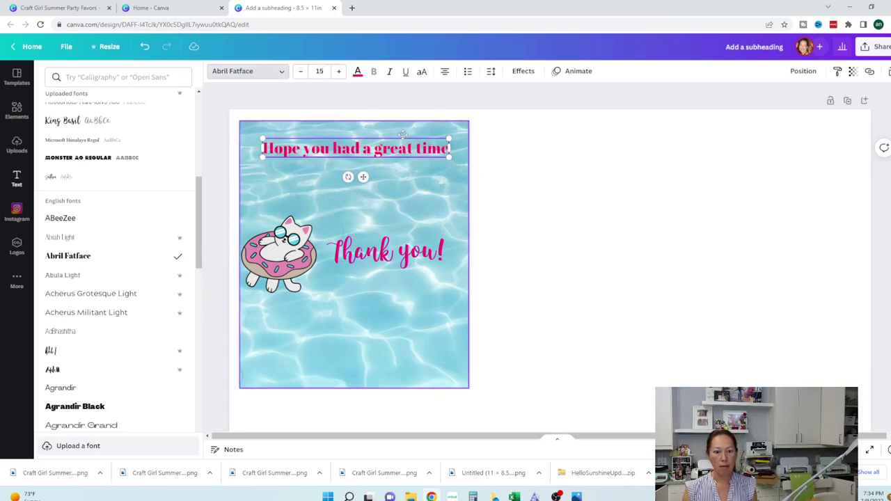
pyautogui.click(404, 160)
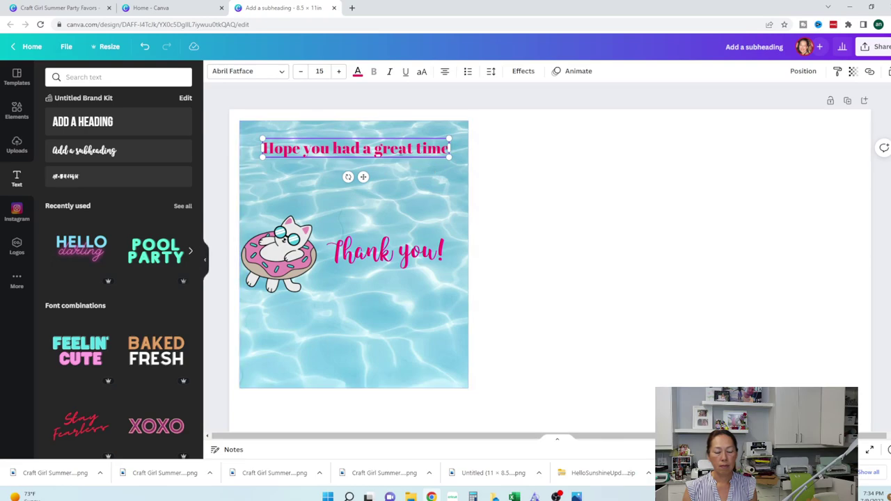
pyautogui.click(513, 165)
pyautogui.moveTo(403, 157); pyautogui.dragTo(394, 140)
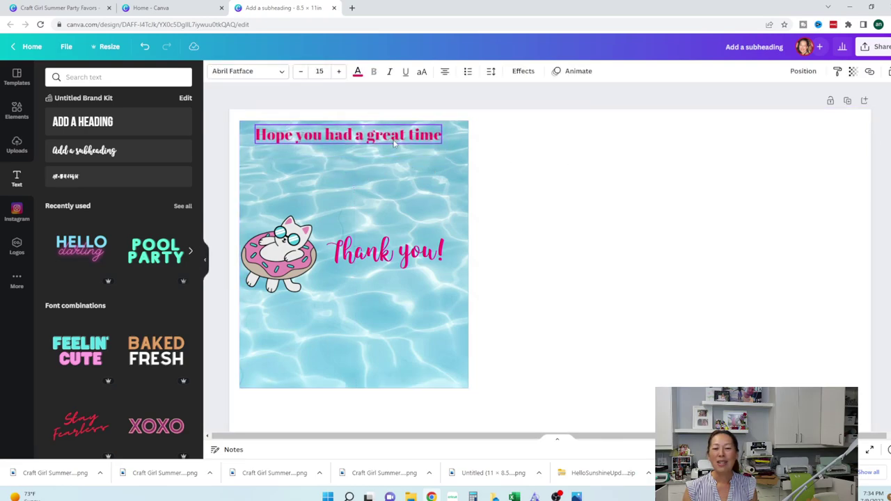
pyautogui.click(551, 227)
# Duplicate the whole pool card so two cards sit side by side
pyautogui.hotkey('ctrl', '-')
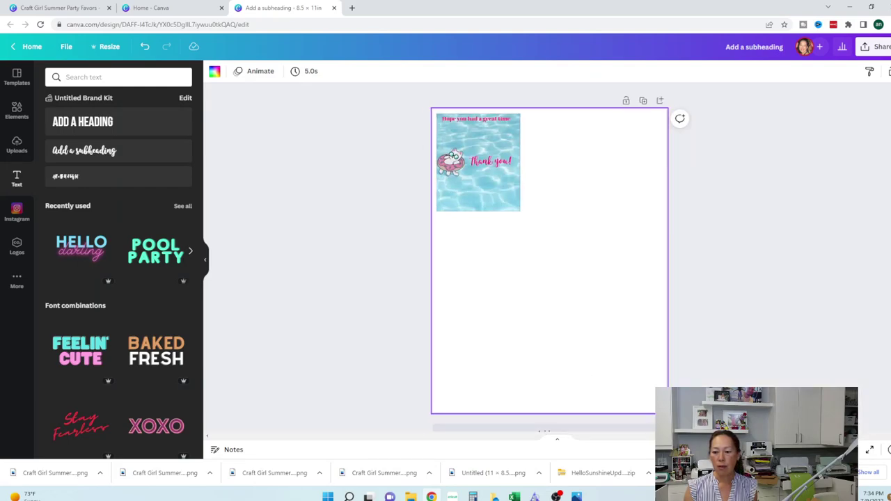
pyautogui.moveTo(575, 241); pyautogui.dragTo(550, 143)
pyautogui.hotkey('ctrl', 'd')
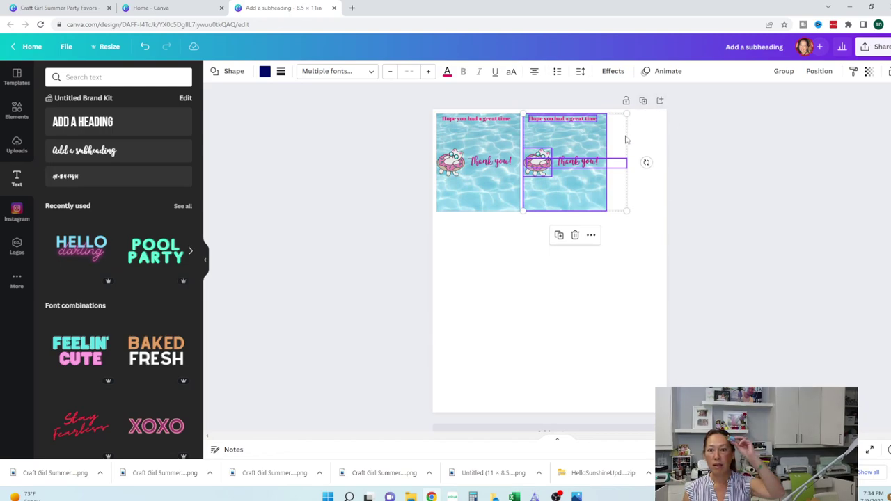
pyautogui.click(635, 299)
# Duplicate the card pair into second and third rows, forming a 2 × 3 grid
pyautogui.moveTo(617, 251); pyautogui.dragTo(440, 114)
pyautogui.hotkey('ctrl', 'd')
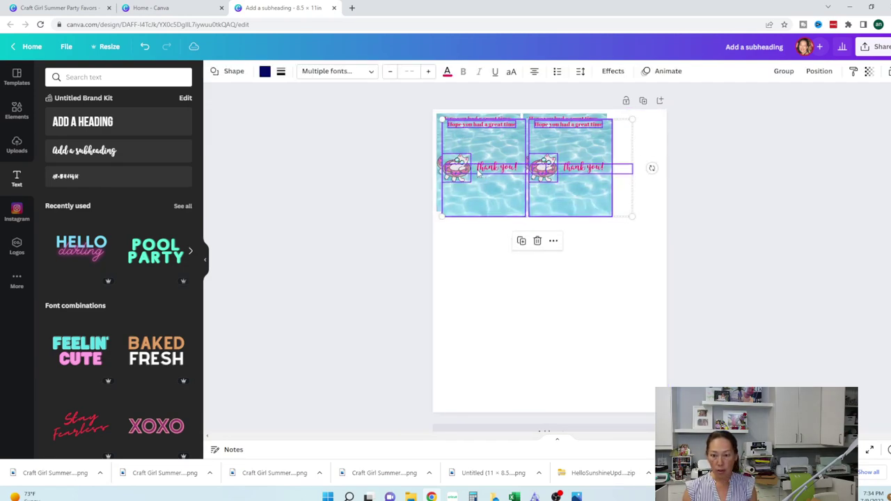
pyautogui.moveTo(490, 167); pyautogui.dragTo(483, 249)
pyautogui.click(569, 366)
pyautogui.moveTo(611, 344); pyautogui.dragTo(480, 325)
pyautogui.click(403, 240)
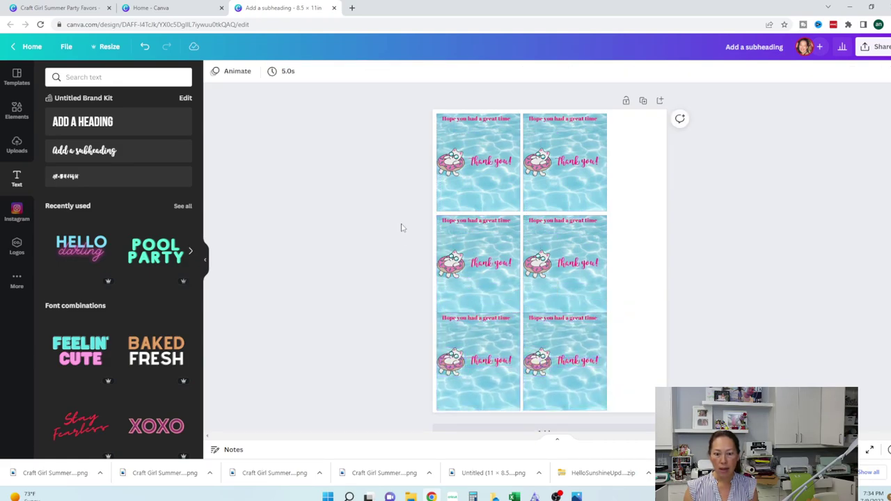
pyautogui.moveTo(401, 227); pyautogui.dragTo(589, 245)
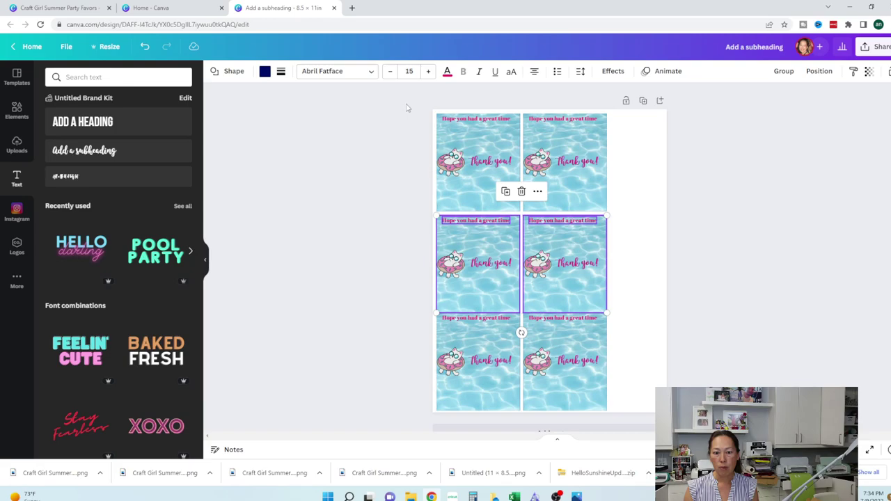
pyautogui.moveTo(408, 108); pyautogui.dragTo(606, 292)
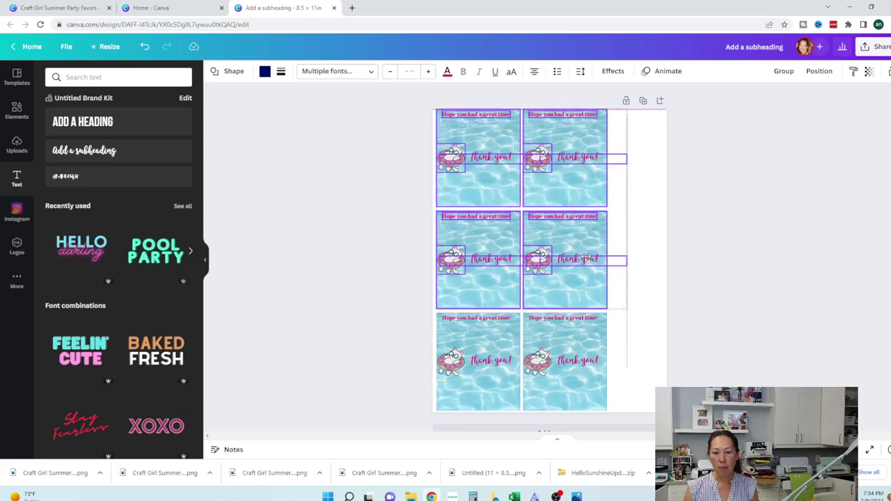
pyautogui.click(419, 265)
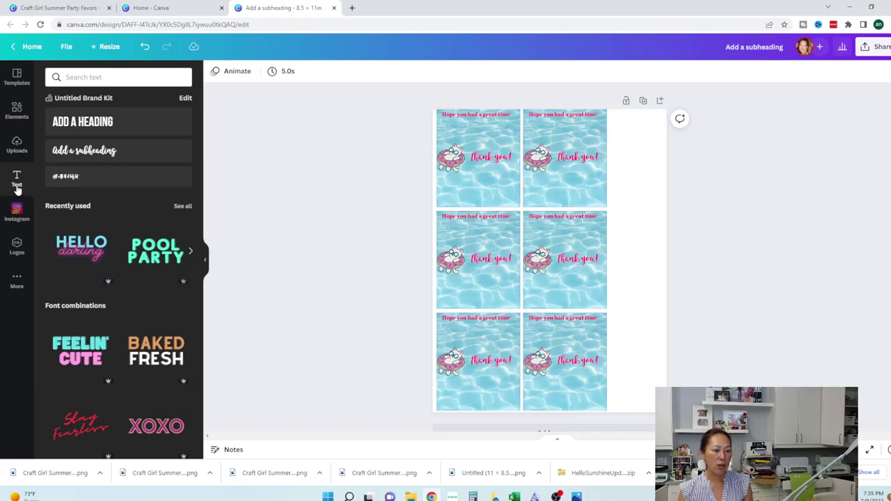
# Search Elements for 'square' and place one in the page's right margin
pyautogui.click(18, 110)
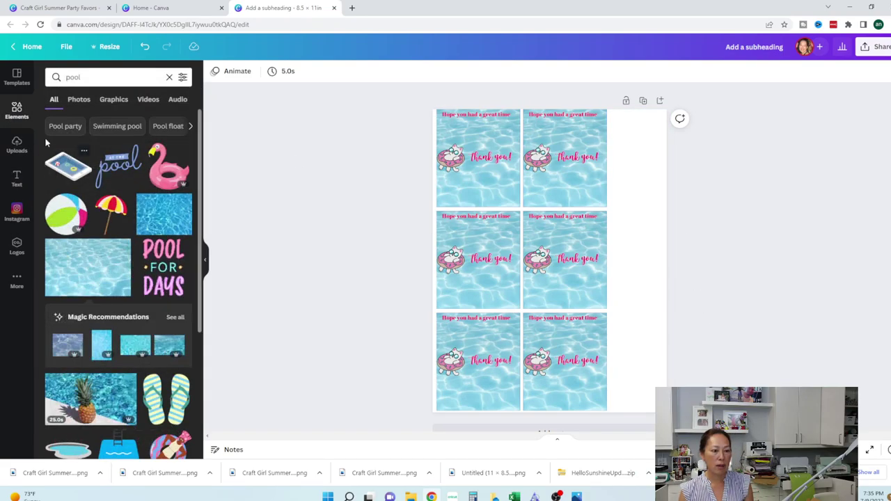
pyautogui.click(27, 115)
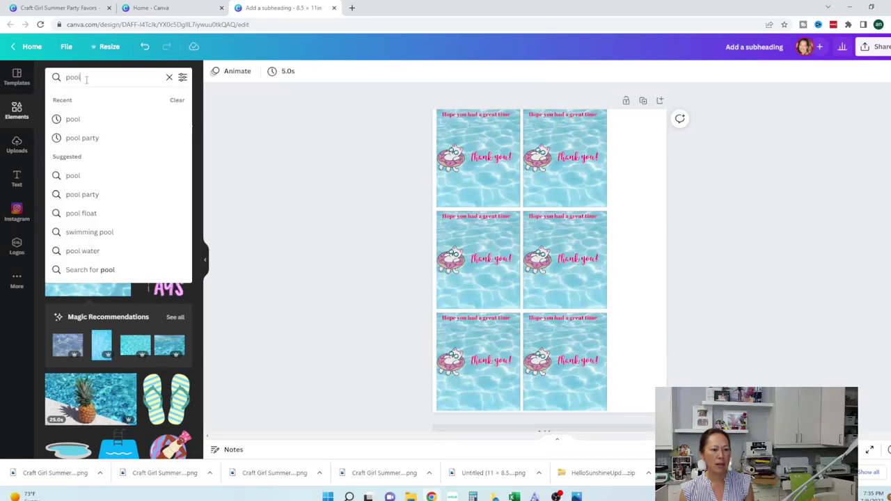
pyautogui.hotkey('ctrl', 'a')
pyautogui.write('square')
pyautogui.press('Return')
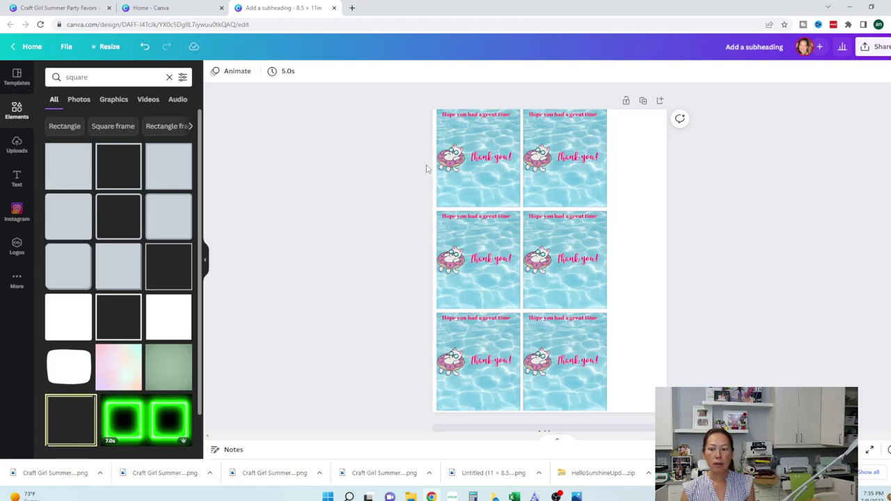
pyautogui.moveTo(81, 165); pyautogui.dragTo(647, 204)
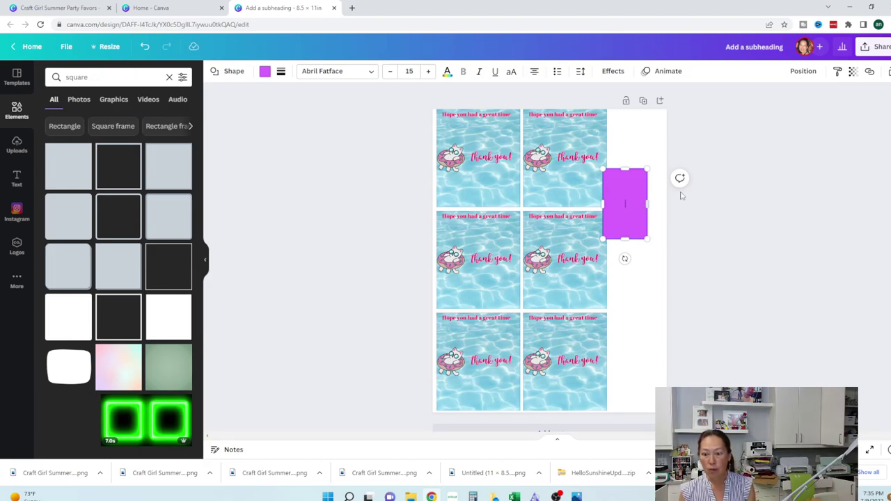
# Resize the purple rectangle to about 1.3 × 2.8 in beside the top row
pyautogui.moveTo(647, 204); pyautogui.dragTo(635, 159)
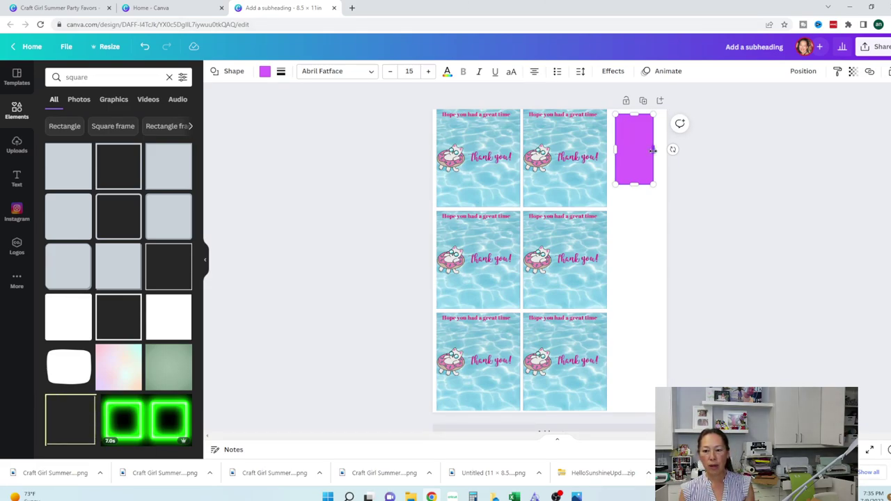
pyautogui.moveTo(633, 184); pyautogui.dragTo(633, 191)
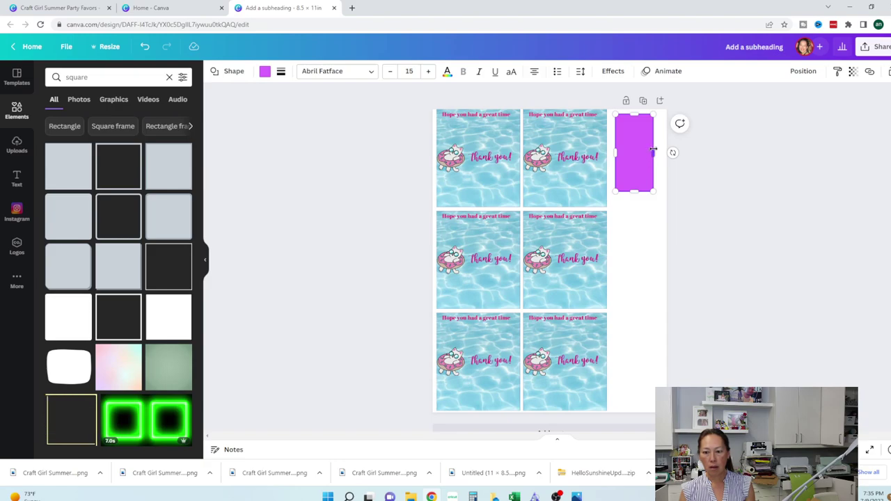
pyautogui.moveTo(652, 151); pyautogui.dragTo(657, 153)
pyautogui.click(729, 156)
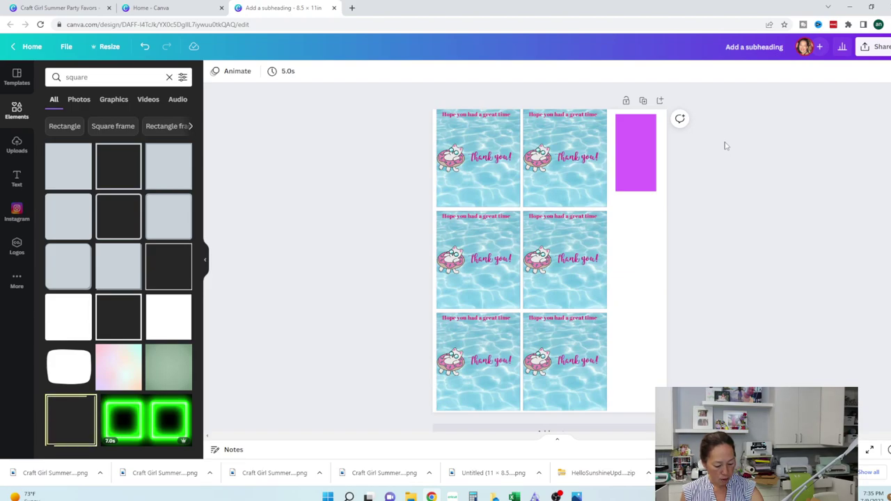
pyautogui.click(628, 158)
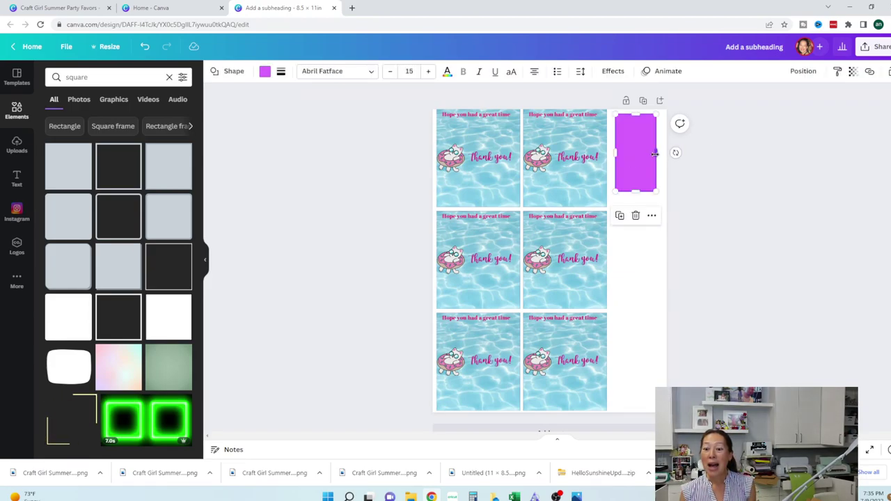
pyautogui.moveTo(657, 153); pyautogui.dragTo(649, 154)
pyautogui.click(738, 156)
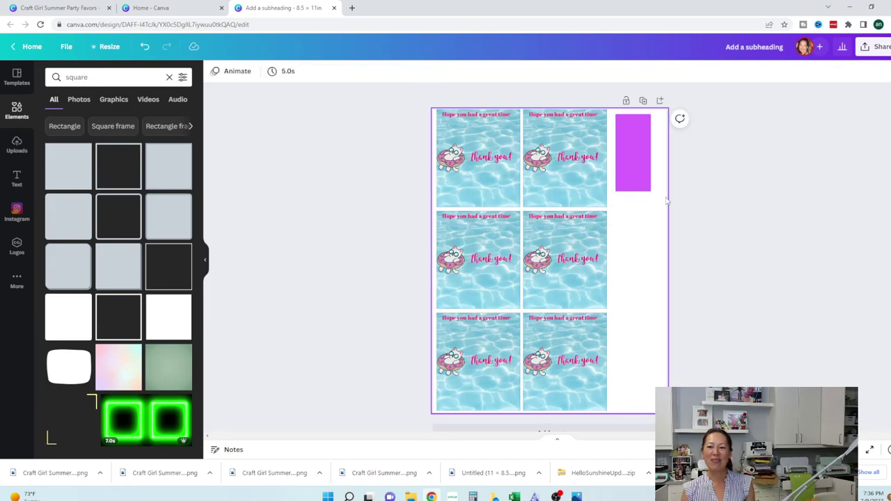
pyautogui.click(635, 151)
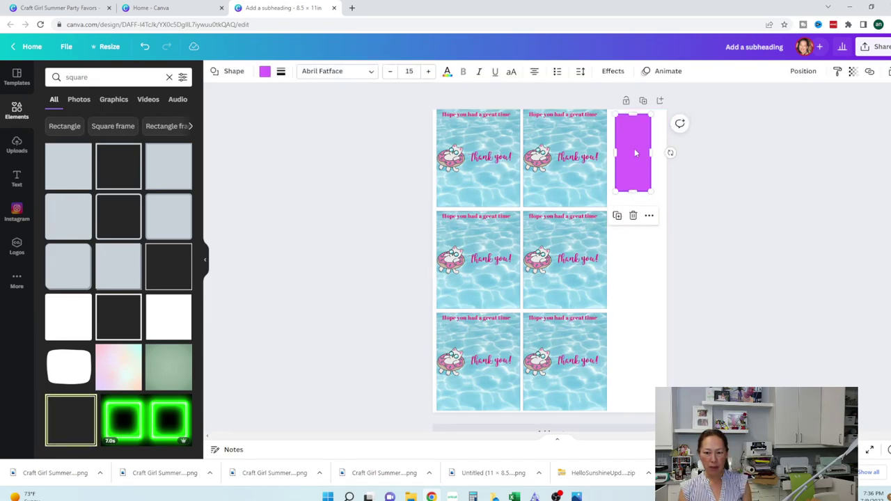
# Search Elements for 'beach' and add a beach photo near the purple rectangle
pyautogui.click(109, 78)
pyautogui.press('BackSpace')
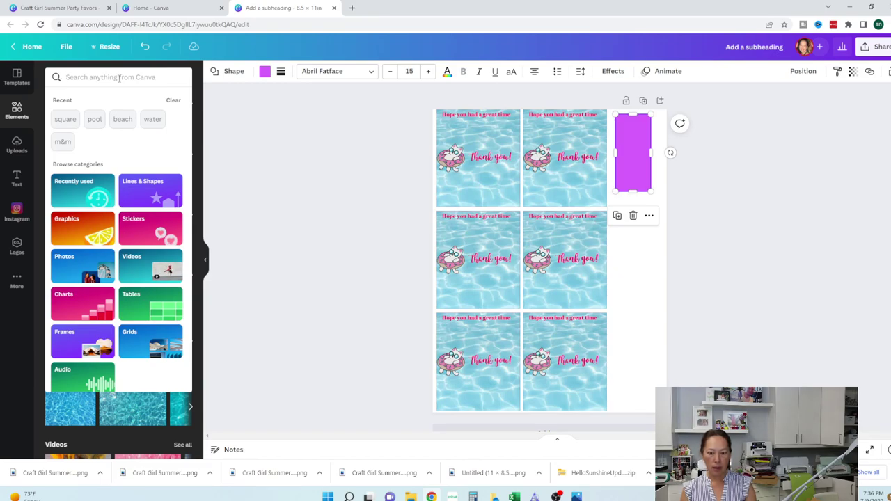
pyautogui.write('beach')
pyautogui.press('Return')
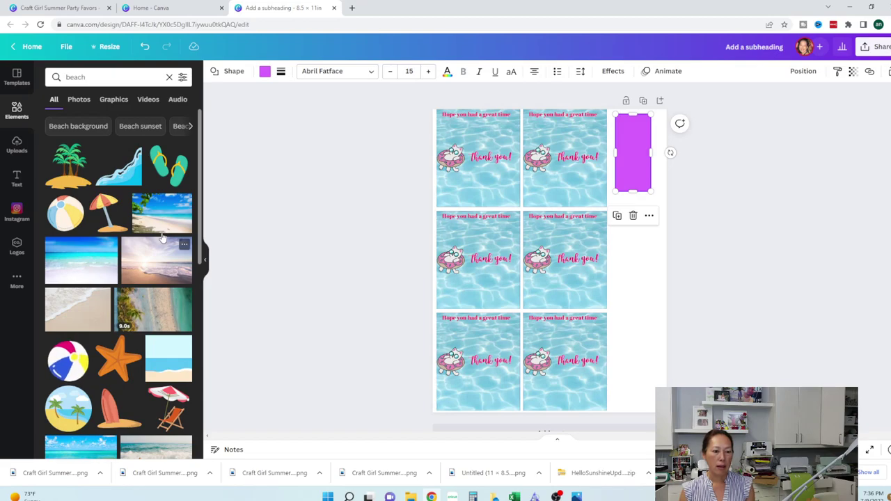
pyautogui.click(161, 231)
pyautogui.moveTo(547, 284); pyautogui.dragTo(664, 219)
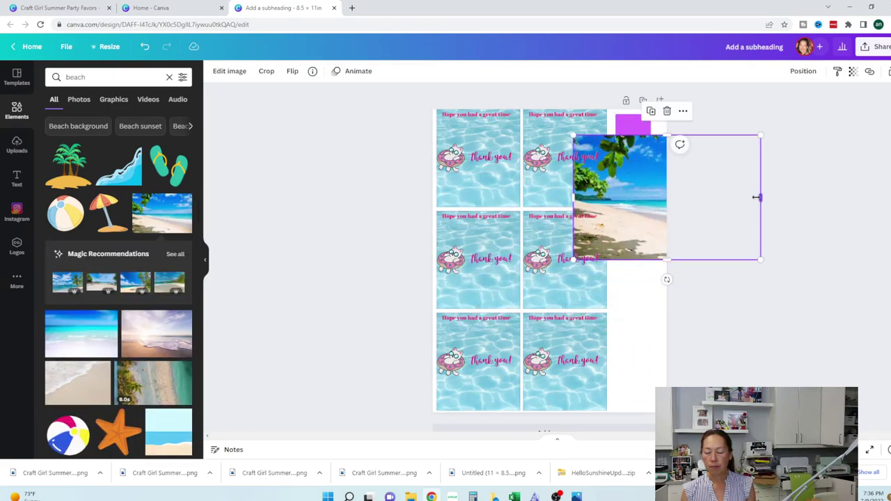
# Resize the beach photo to fill the 1.3 × 2.8 in space beside the top cards
pyautogui.moveTo(757, 198); pyautogui.dragTo(617, 176)
pyautogui.moveTo(639, 115); pyautogui.dragTo(639, 159)
pyautogui.moveTo(664, 199); pyautogui.dragTo(639, 163)
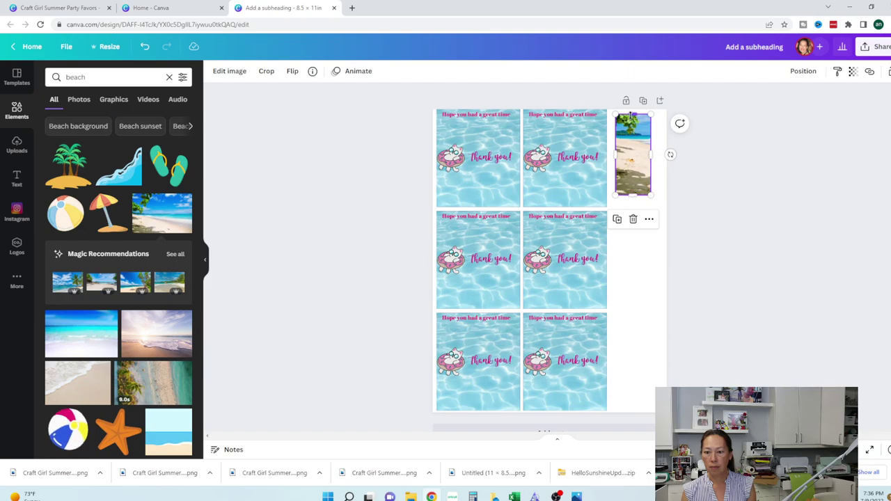
pyautogui.moveTo(630, 115); pyautogui.dragTo(641, 155)
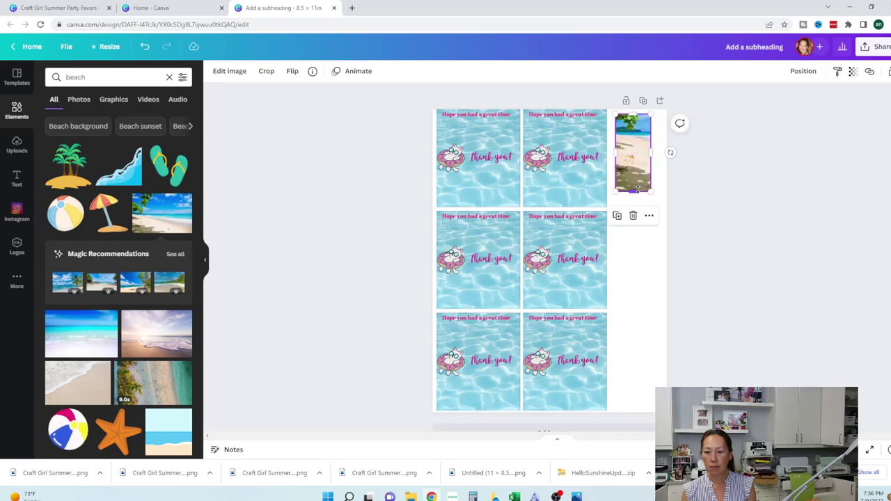
pyautogui.moveTo(636, 191); pyautogui.dragTo(637, 191)
pyautogui.click(686, 190)
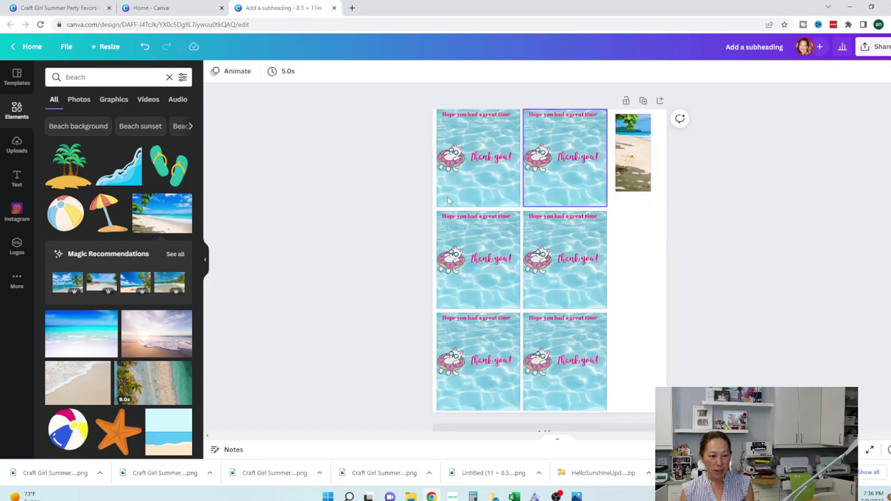
# Add the uploaded Hello Summer photo and shrink it proportionally, centered on the beach image
pyautogui.click(17, 144)
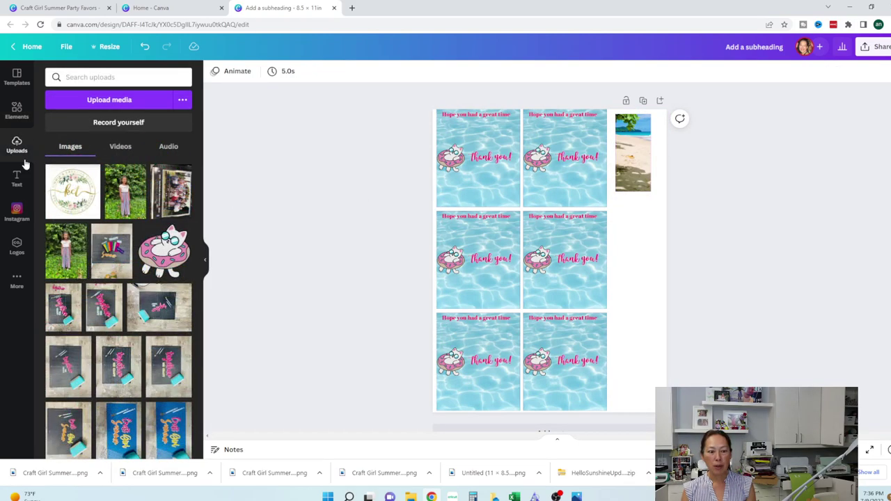
pyautogui.scroll(-3, 121, 259)
pyautogui.scroll(-4, 120, 259)
pyautogui.click(70, 278)
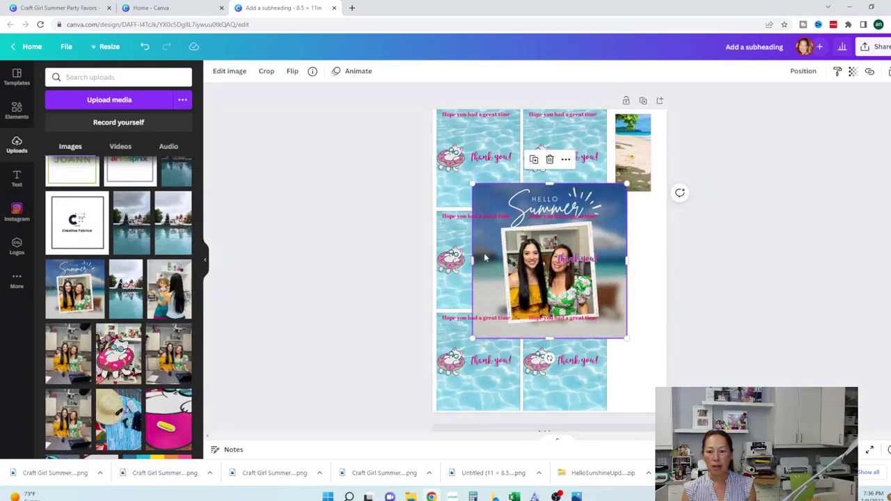
pyautogui.moveTo(578, 292); pyautogui.dragTo(685, 223)
pyautogui.moveTo(736, 191); pyautogui.dragTo(655, 192)
pyautogui.hotkey('ctrl', 'z')
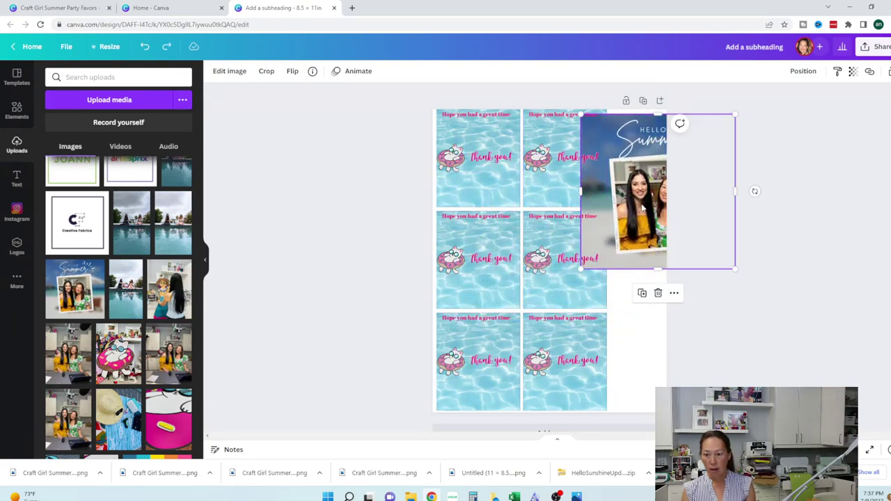
pyautogui.moveTo(734, 268); pyautogui.dragTo(637, 153)
pyautogui.click(720, 189)
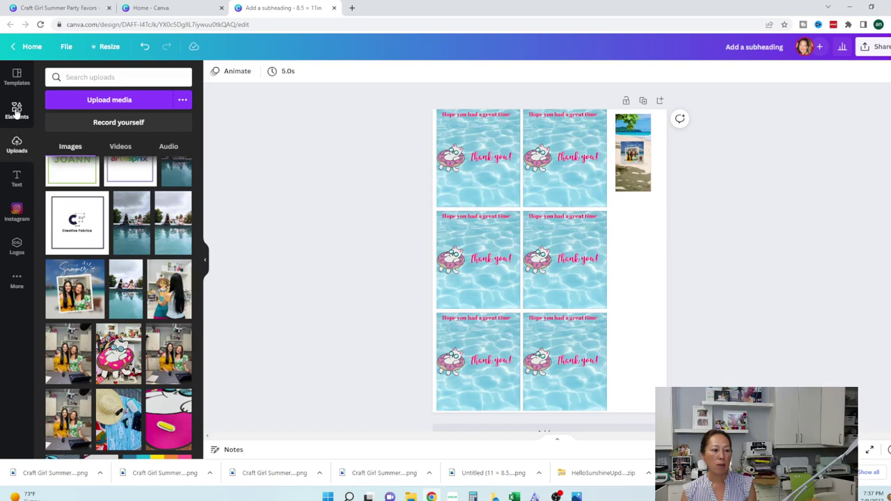
# Add a white 'THANK YOU!' heading at font size 30
pyautogui.click(16, 178)
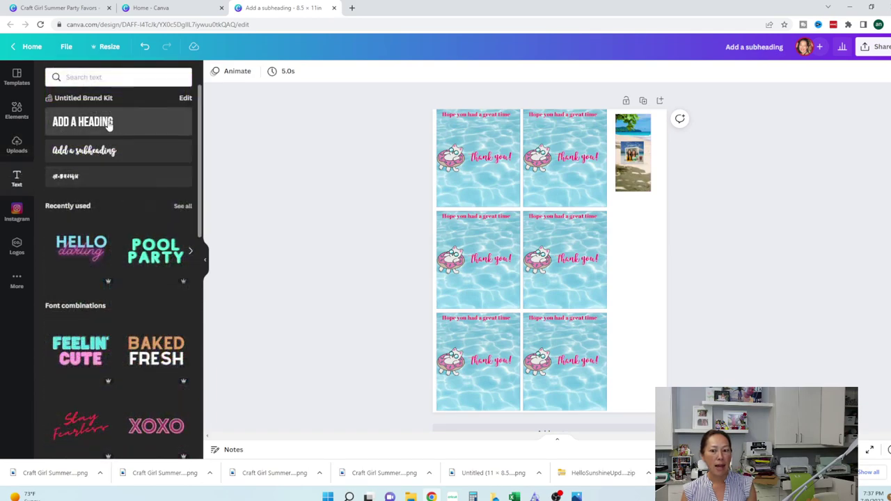
pyautogui.click(108, 124)
pyautogui.doubleClick(540, 259)
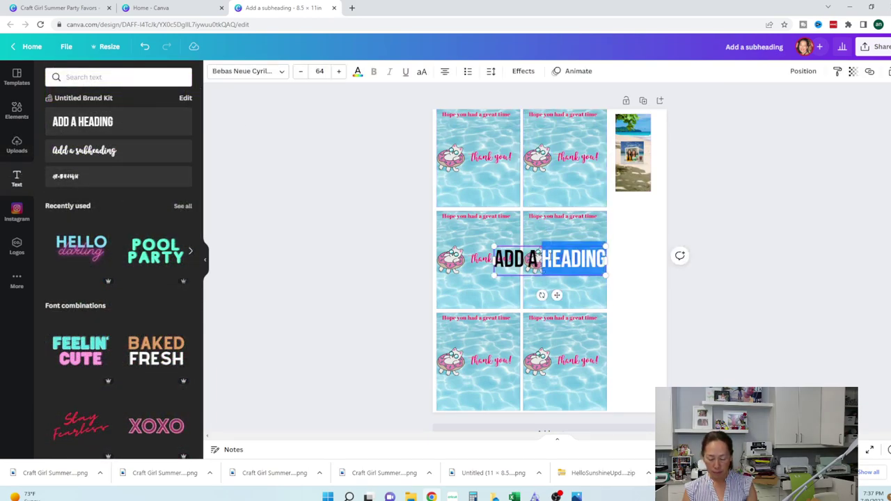
pyautogui.press('BackSpace')
pyautogui.press('BackSpace')
pyautogui.press('BackSpace')
pyautogui.press('BackSpace')
pyautogui.press('BackSpace')
pyautogui.press('BackSpace')
pyautogui.press('BackSpace')
pyautogui.write('THANK YOU!')
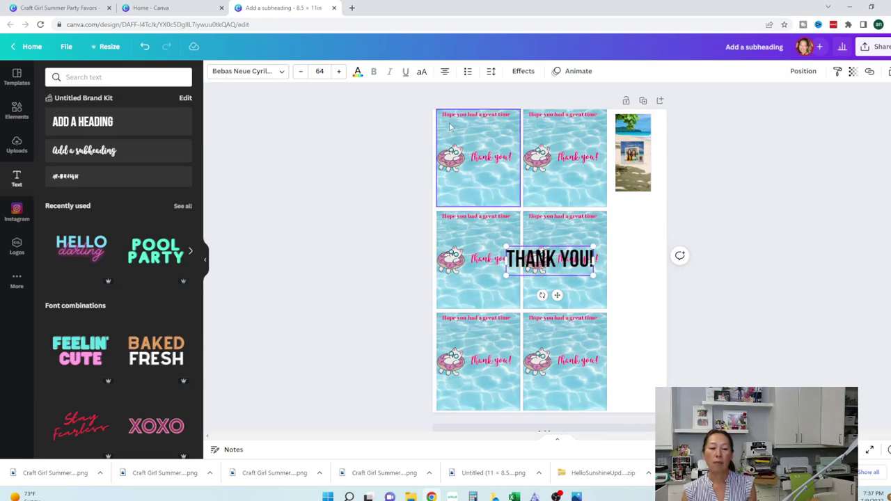
pyautogui.click(340, 72)
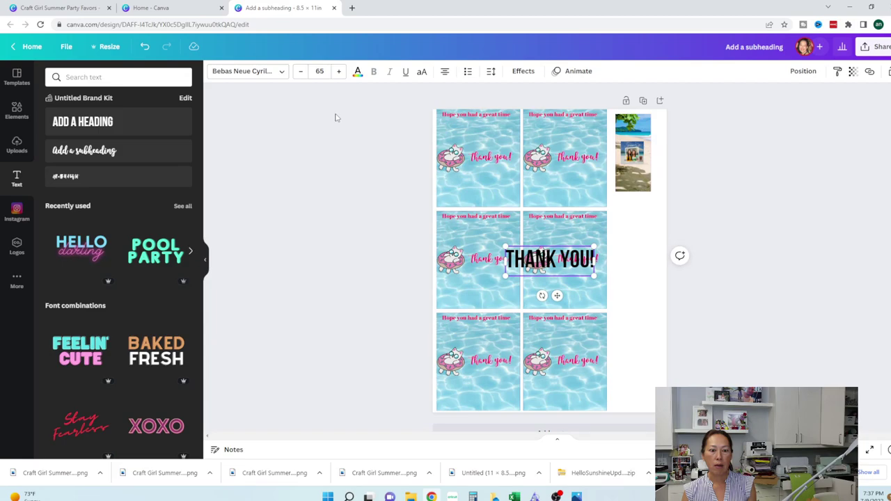
pyautogui.click(356, 73)
pyautogui.click(181, 120)
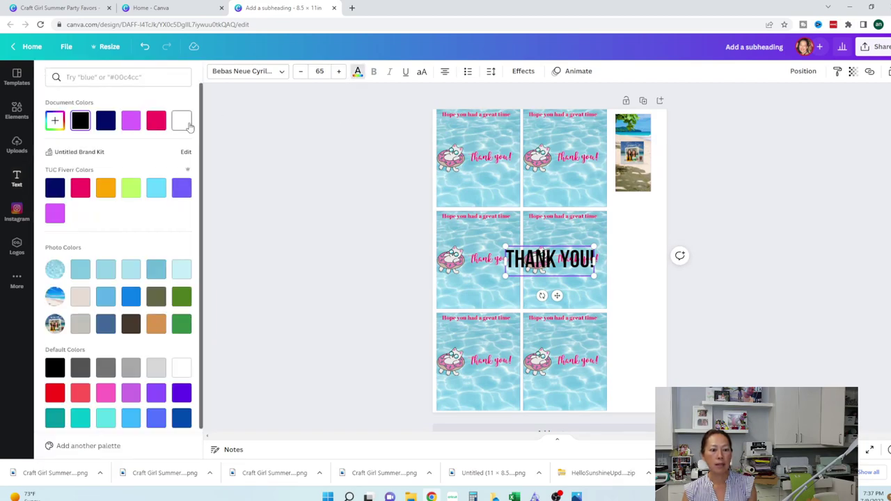
pyautogui.click(317, 71)
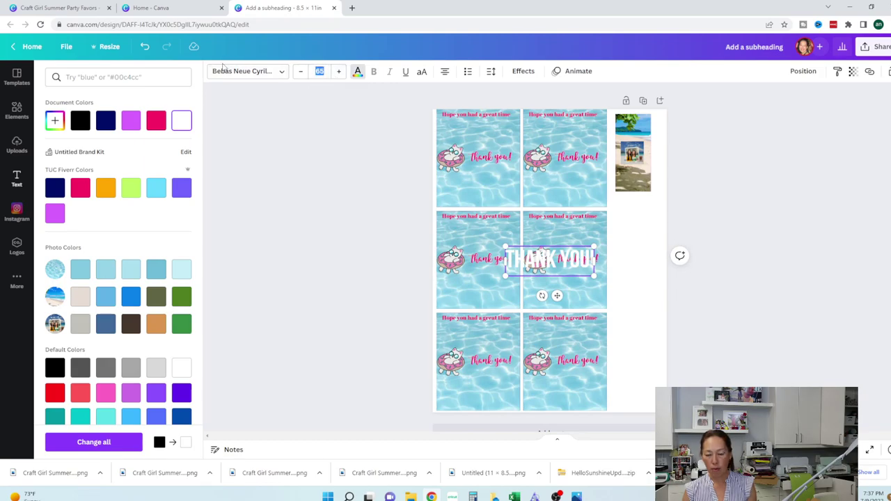
pyautogui.write('30')
pyautogui.press('Return')
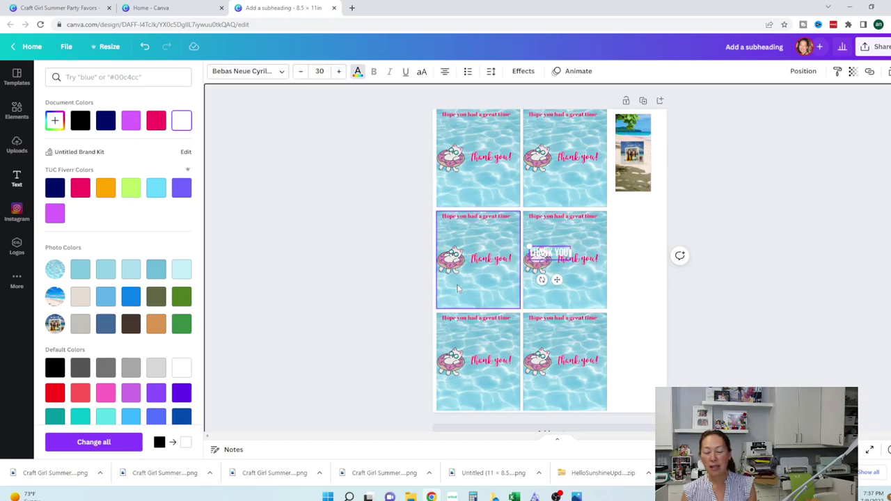
# Move the THANK YOU! text onto the bottom of the beach photo and shrink it to fit
pyautogui.click(639, 261)
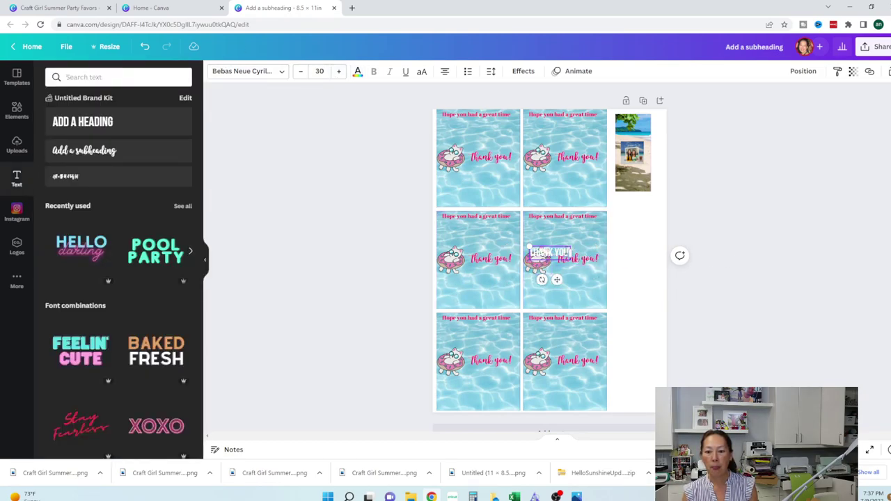
pyautogui.moveTo(551, 252); pyautogui.dragTo(635, 178)
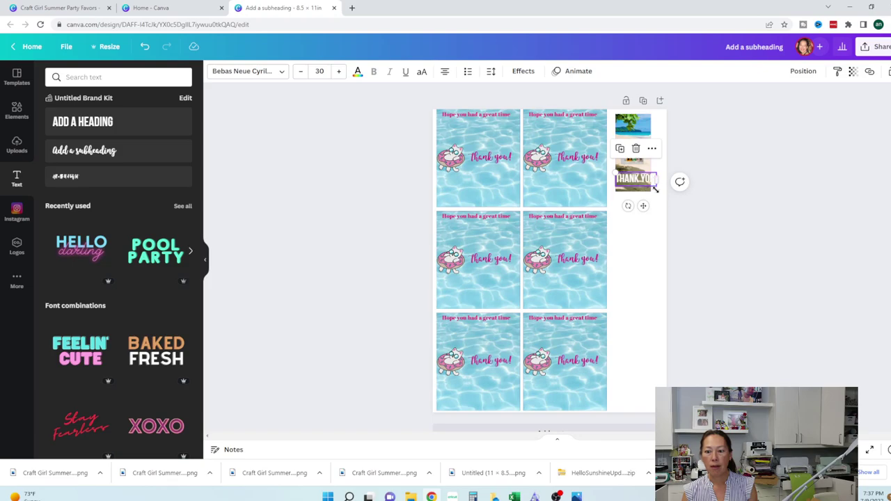
pyautogui.moveTo(656, 189); pyautogui.dragTo(636, 188)
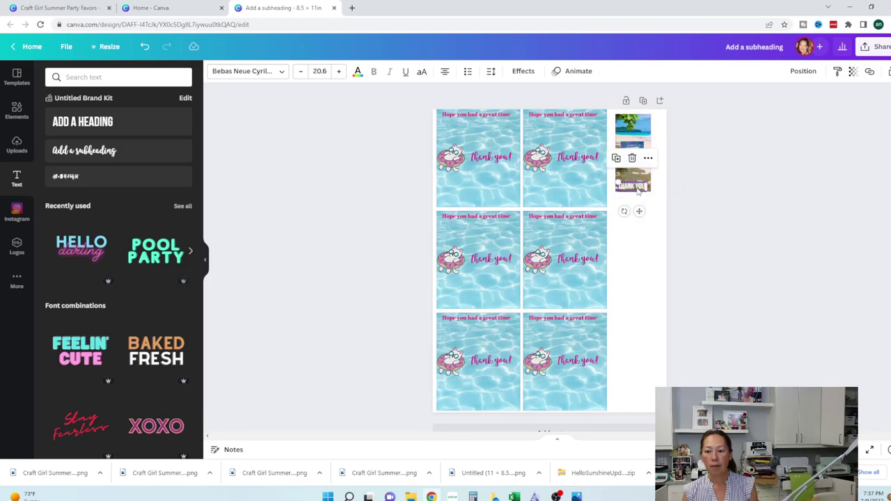
pyautogui.click(717, 220)
# Duplicate the beach-photo THANK YOU! label and align one copy beside each row of pool labels
pyautogui.moveTo(710, 226); pyautogui.dragTo(625, 224)
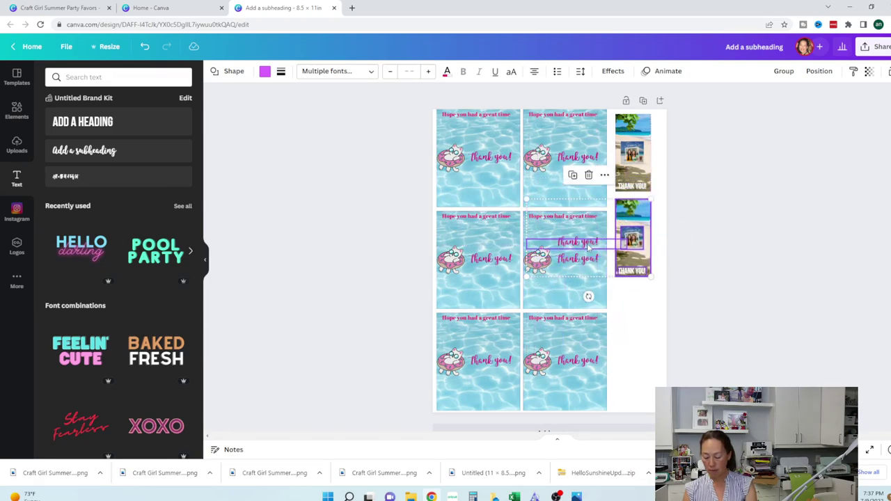
pyautogui.click(810, 243)
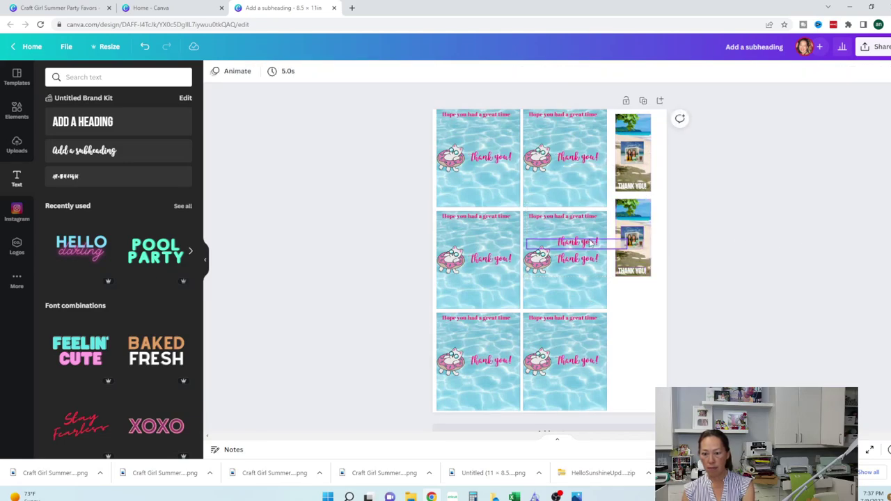
pyautogui.moveTo(661, 299); pyautogui.dragTo(617, 224)
pyautogui.click(728, 255)
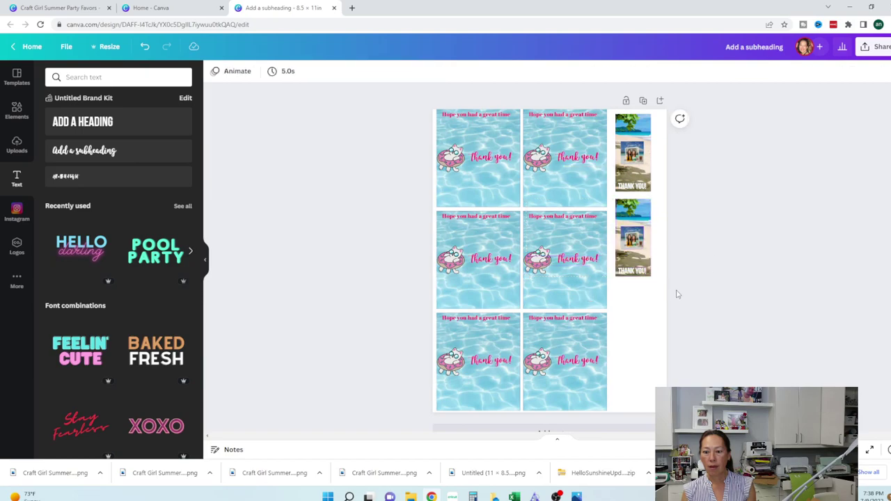
pyautogui.moveTo(671, 288); pyautogui.dragTo(634, 305)
pyautogui.click(784, 288)
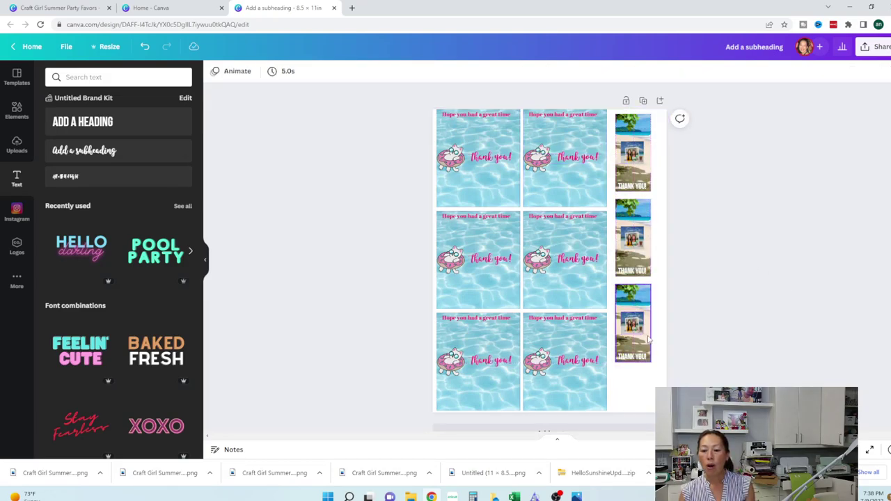
pyautogui.moveTo(715, 381); pyautogui.dragTo(635, 328)
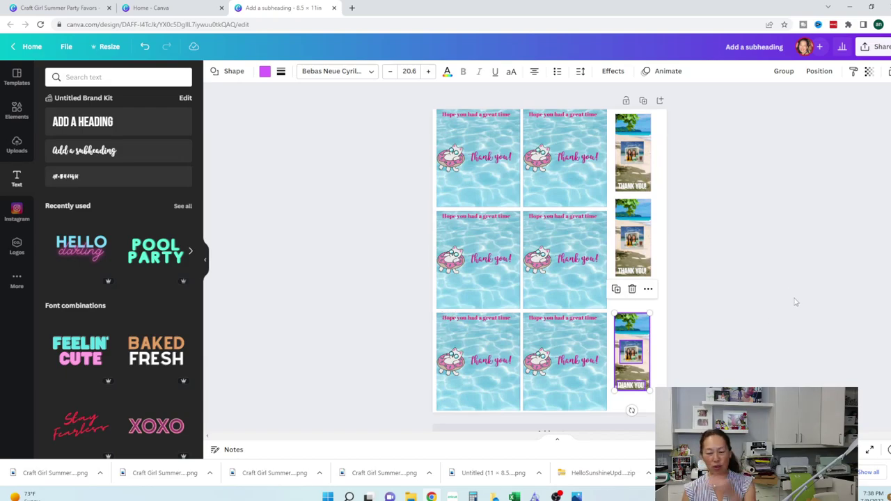
pyautogui.click(700, 290)
pyautogui.moveTo(705, 279); pyautogui.dragTo(631, 221)
pyautogui.click(828, 228)
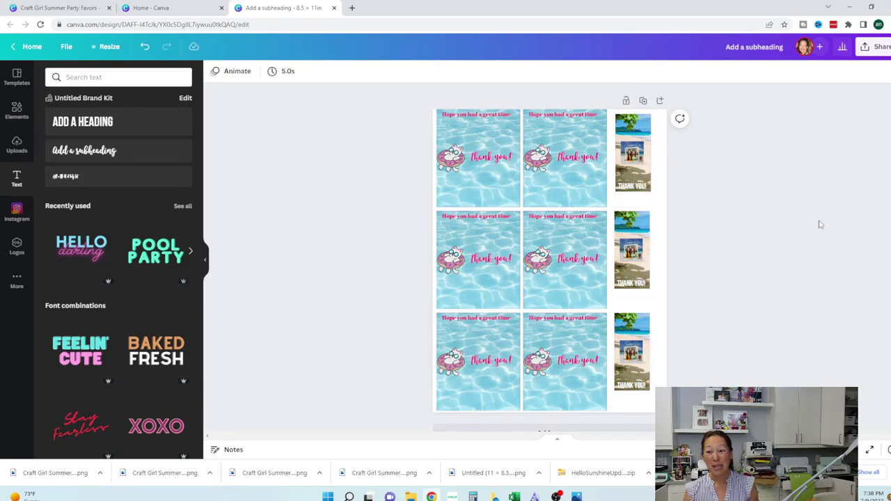
# Download the label page as a PNG and open the downloaded file
pyautogui.click(872, 47)
pyautogui.click(877, 273)
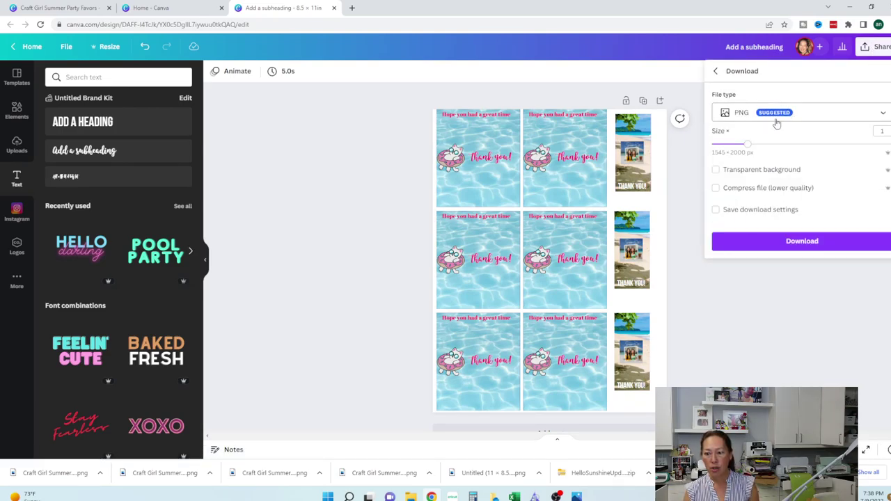
pyautogui.click(794, 244)
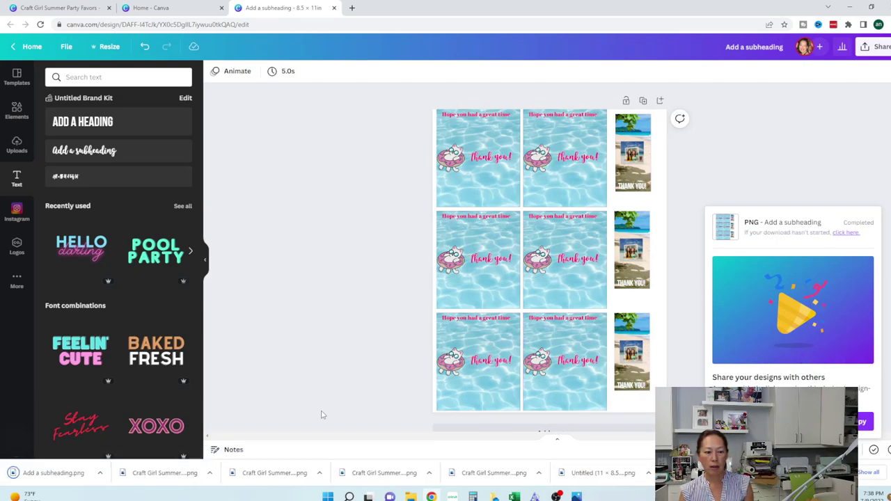
pyautogui.click(73, 474)
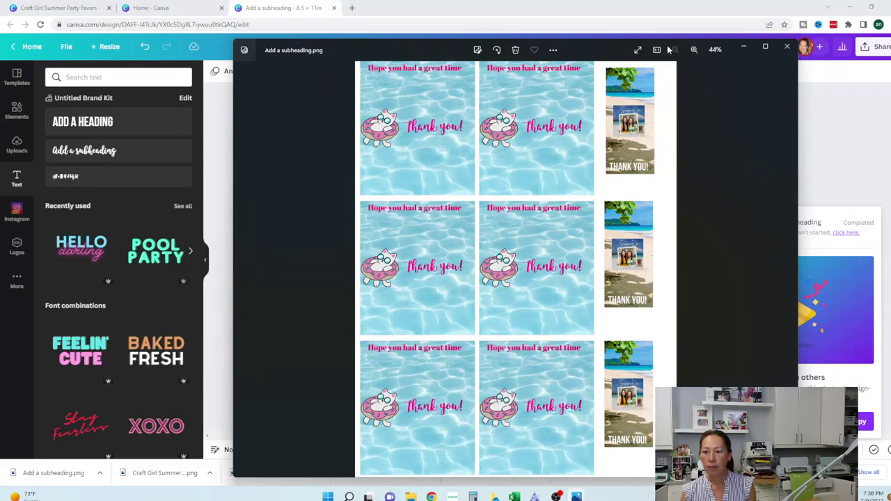
# Set the label PNG's print orientation to Portrait on Letter paper, then close the print dialog
pyautogui.click(553, 50)
pyautogui.click(451, 129)
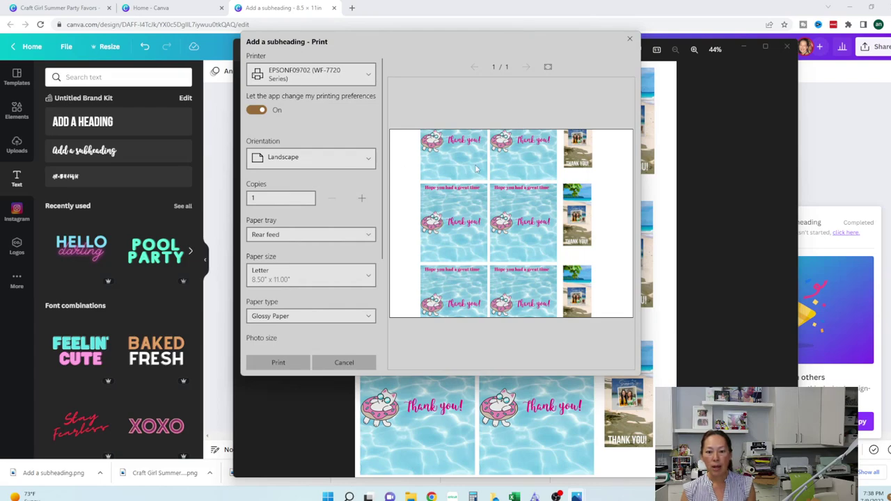
pyautogui.click(362, 159)
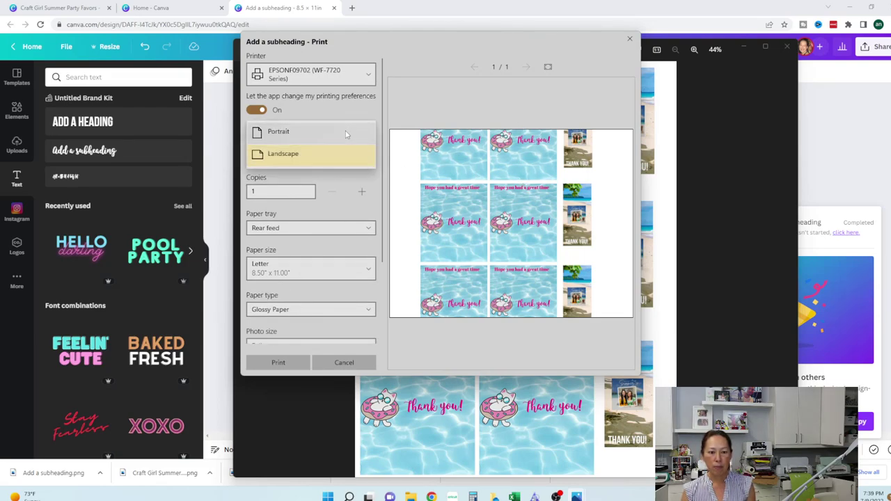
pyautogui.click(346, 133)
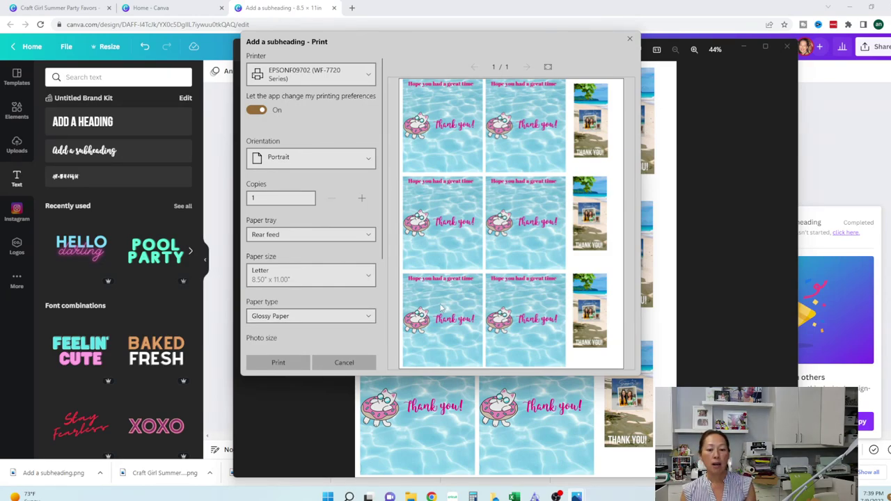
pyautogui.click(629, 40)
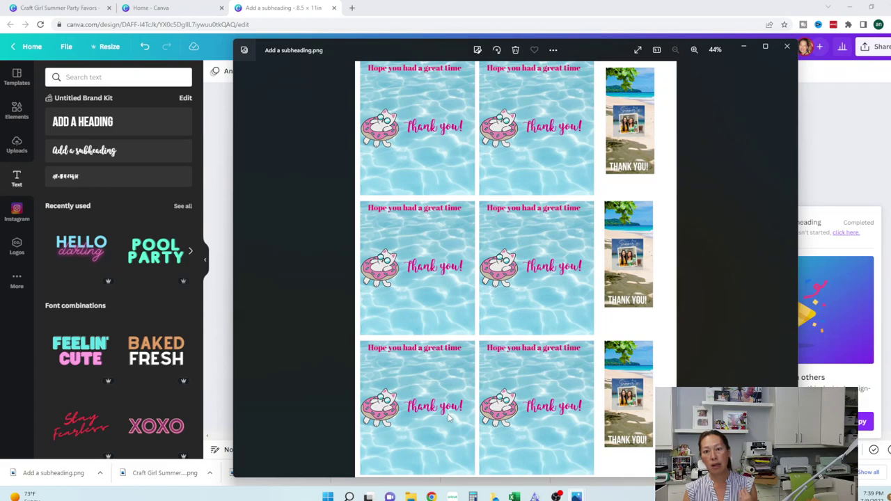
pyautogui.click(349, 496)
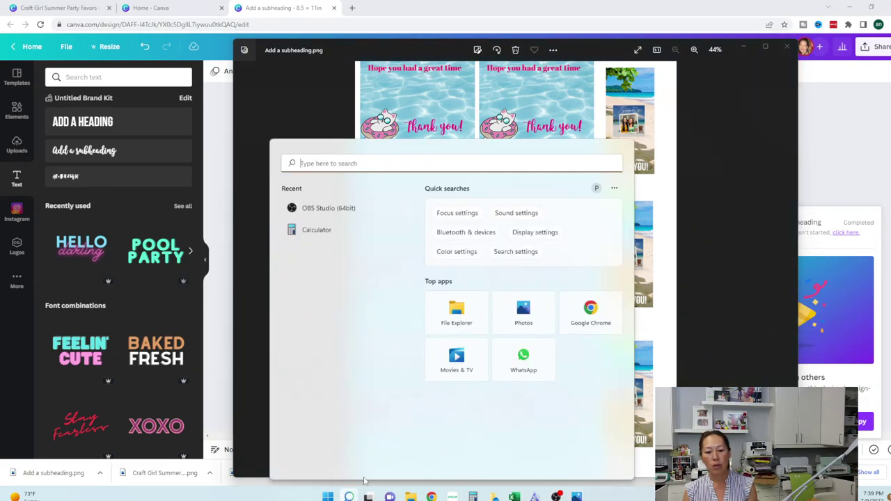
pyautogui.write('print')
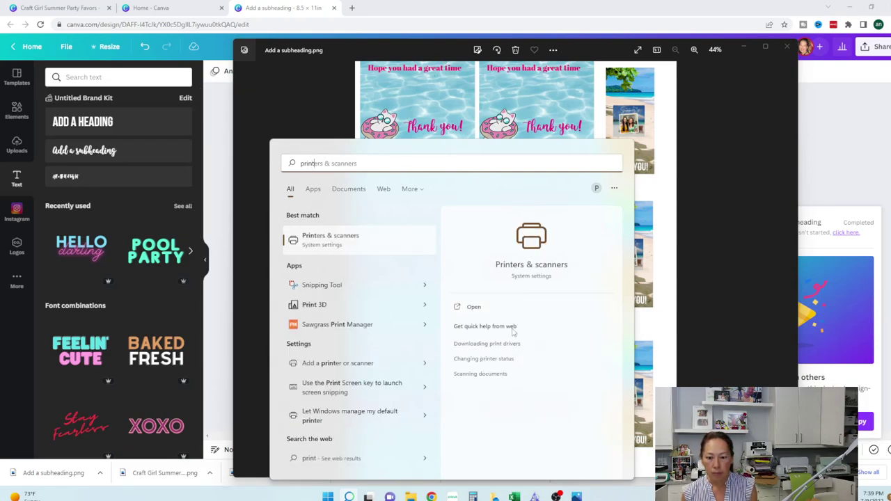
pyautogui.click(472, 307)
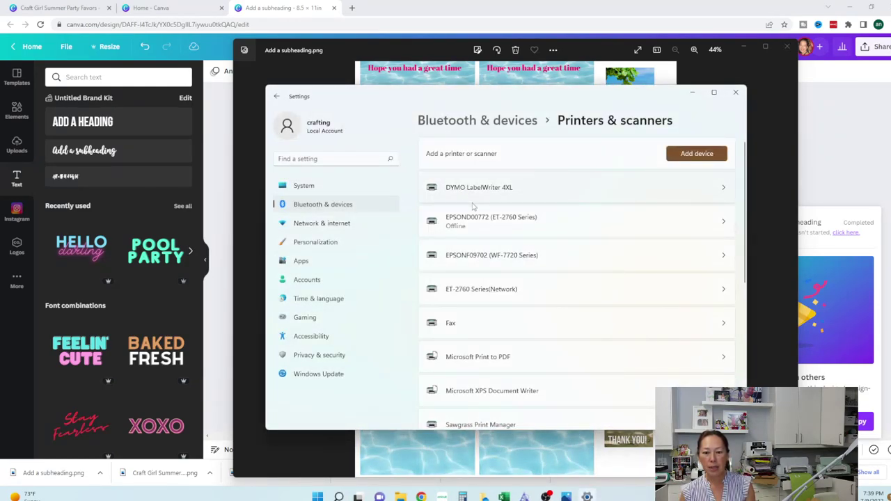
pyautogui.click(483, 257)
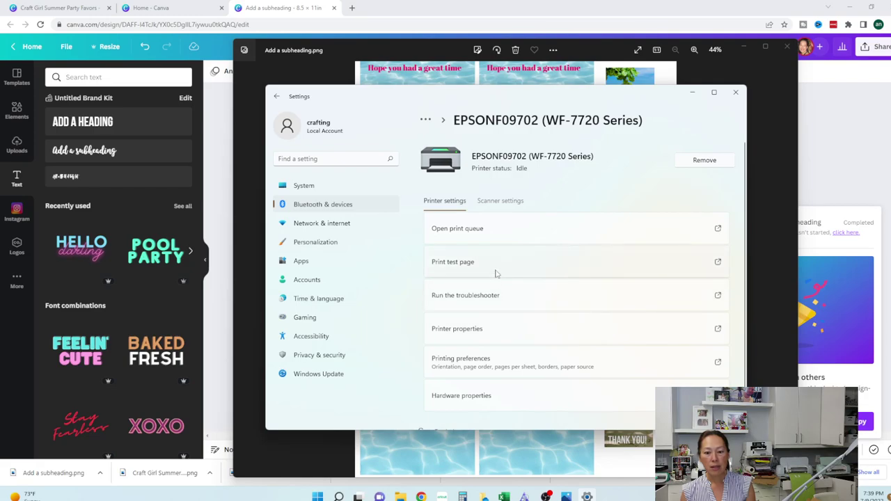
pyautogui.click(520, 369)
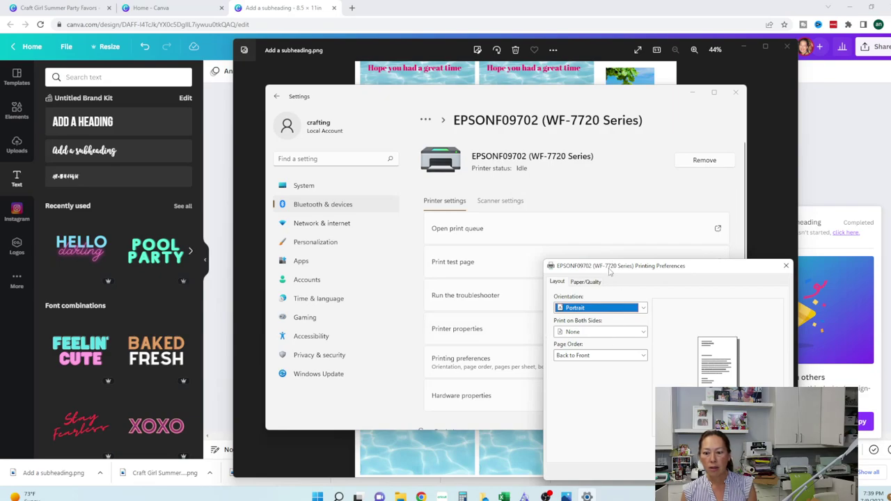
pyautogui.moveTo(612, 269); pyautogui.dragTo(514, 133)
pyautogui.click(498, 148)
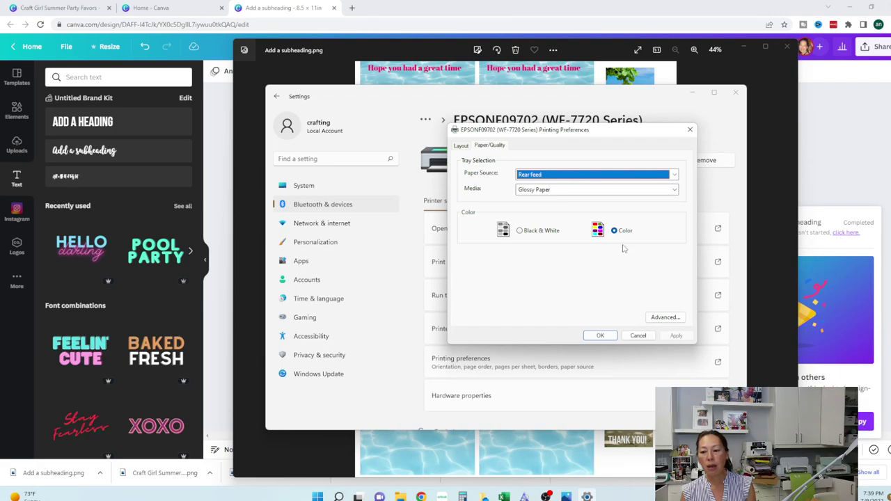
pyautogui.click(653, 320)
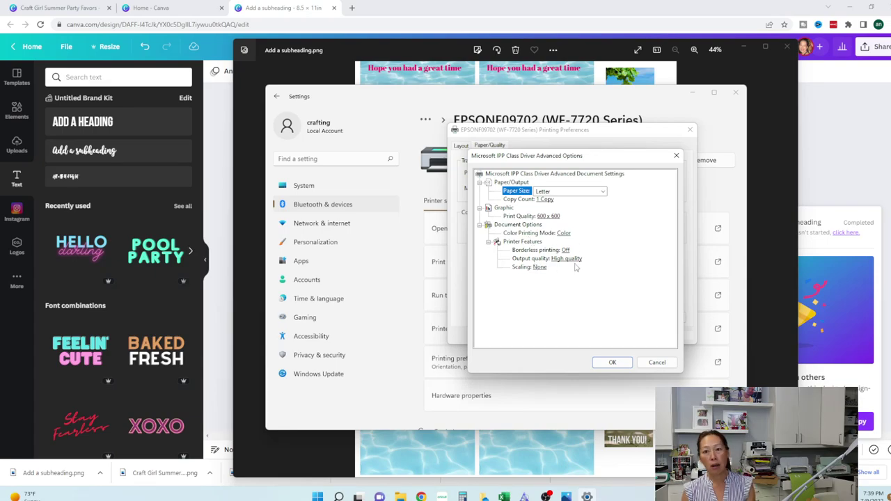
pyautogui.click(660, 363)
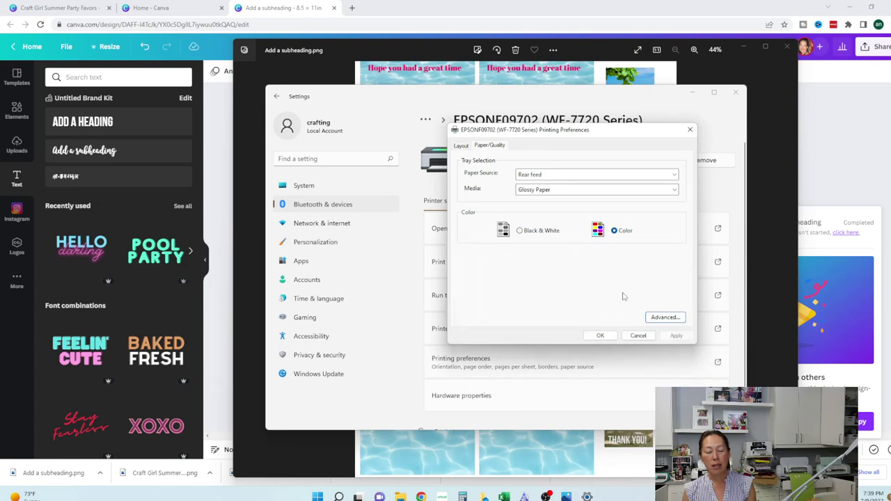
pyautogui.click(690, 130)
pyautogui.click(735, 91)
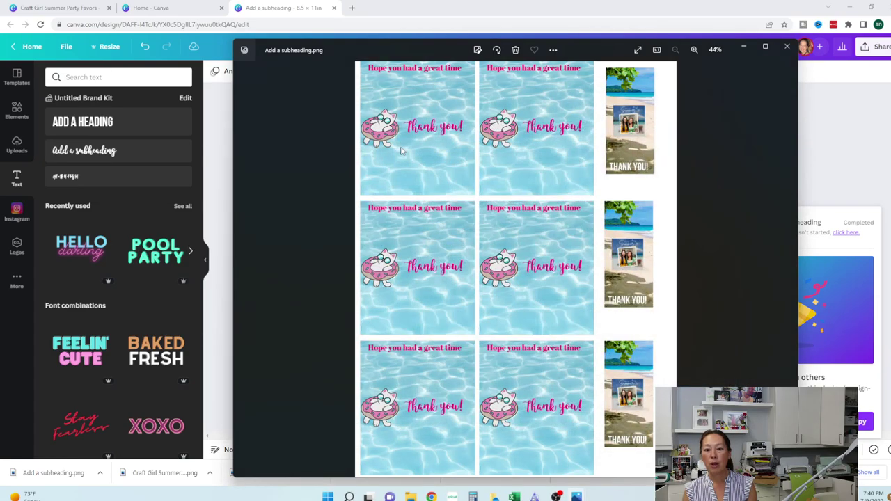